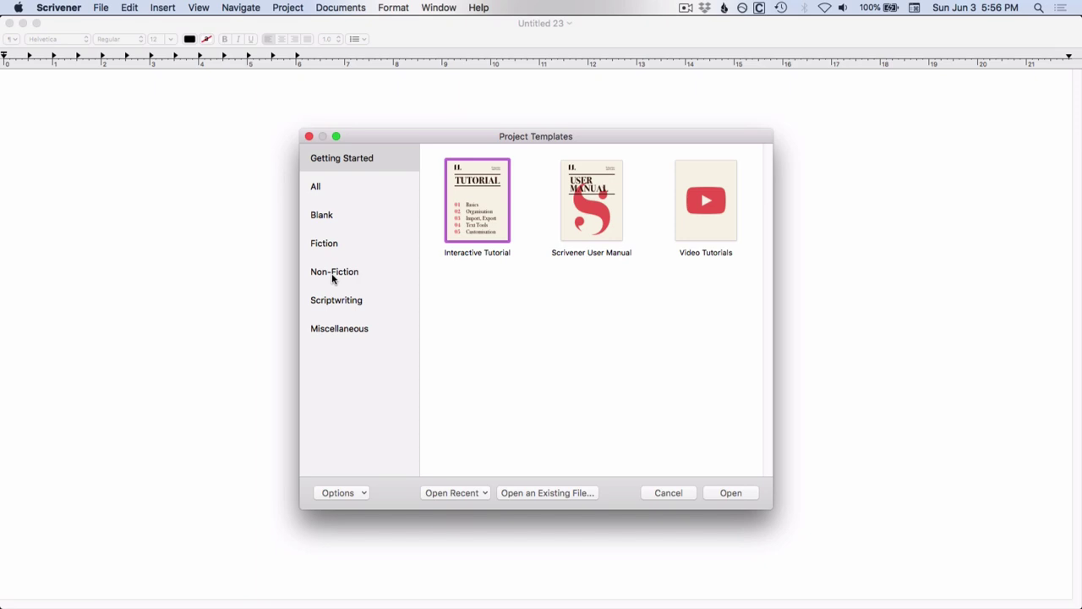
Step: Select the General Non-Fiction template from the Non-Fiction template category
left_click(334, 275)
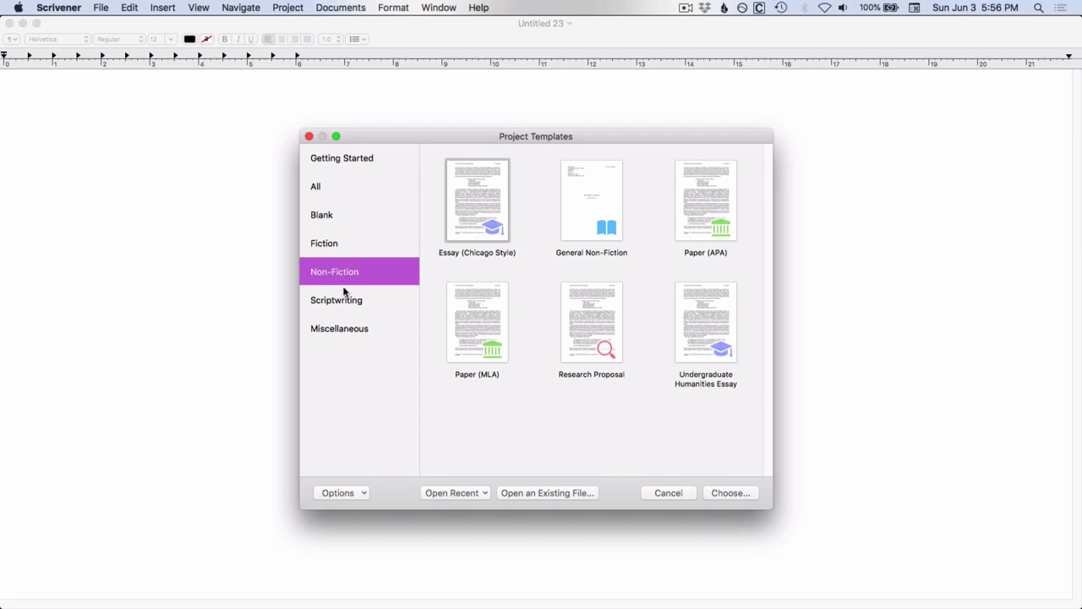
left_click(582, 217)
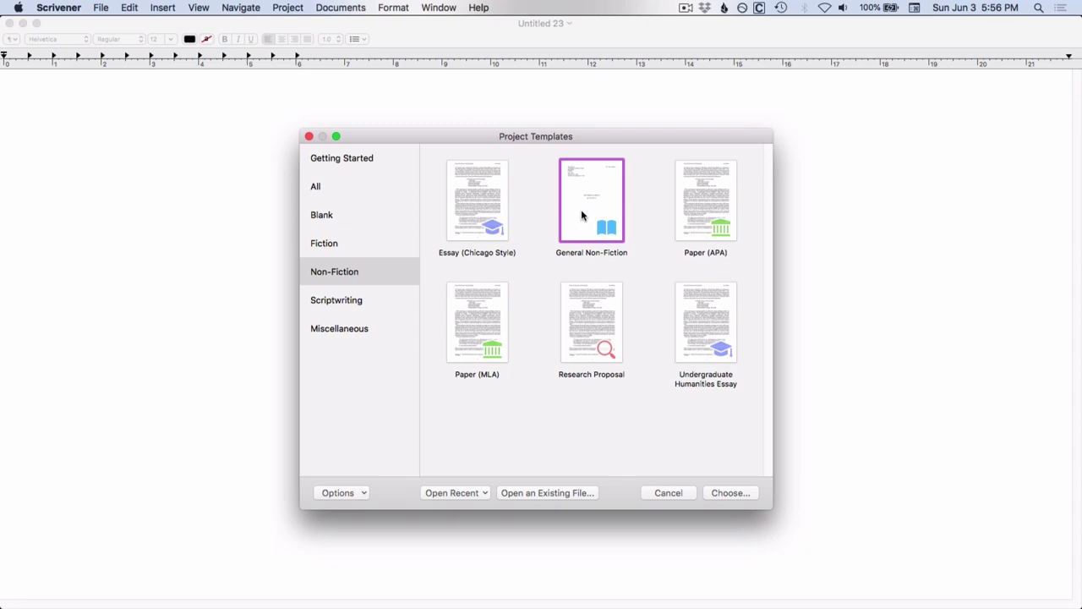
Step: Create the General Non-Fiction project and browse Manuscript, Foreword, Chapter and Section in the binder
double_click(581, 208)
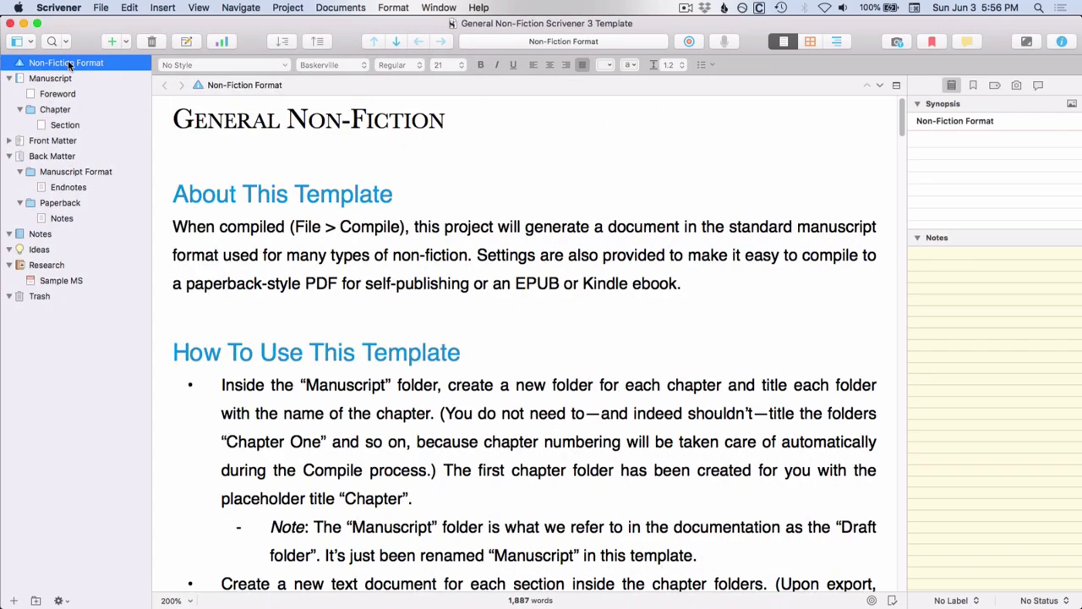
left_click(53, 80)
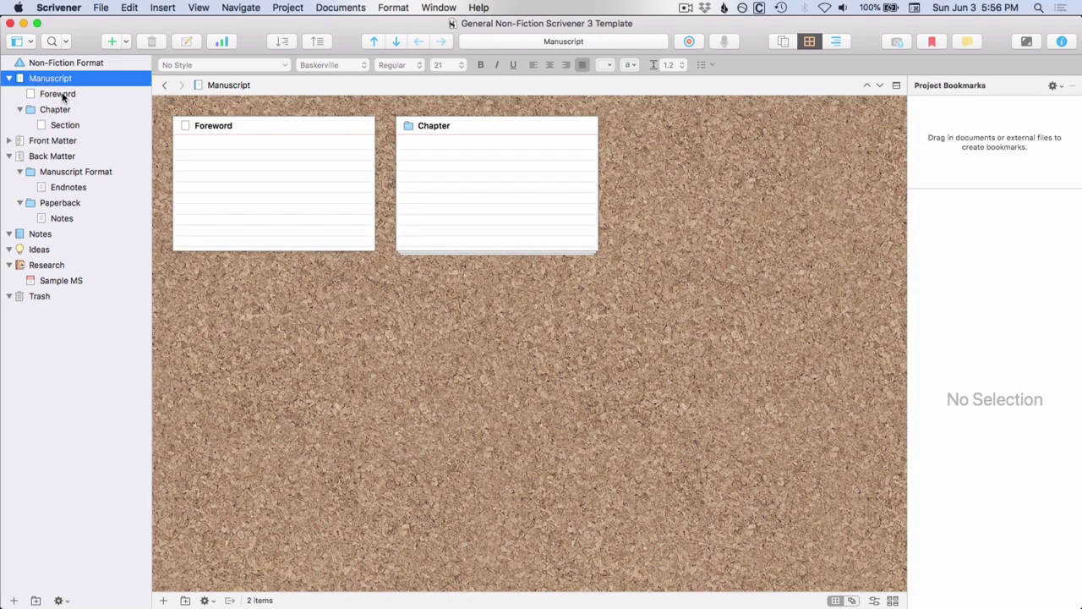
left_click(62, 96)
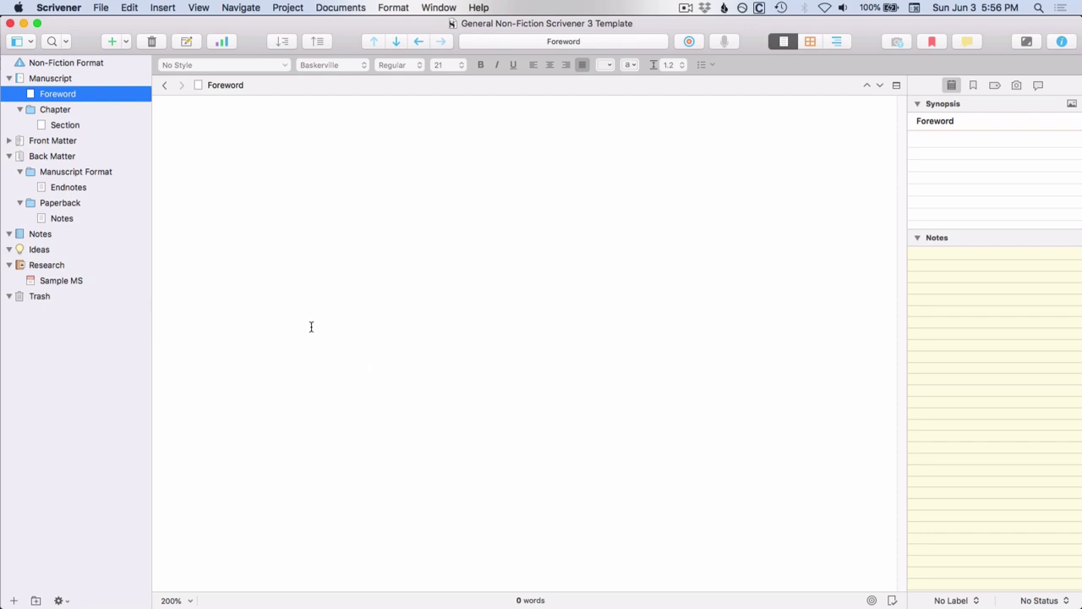
left_click(44, 111)
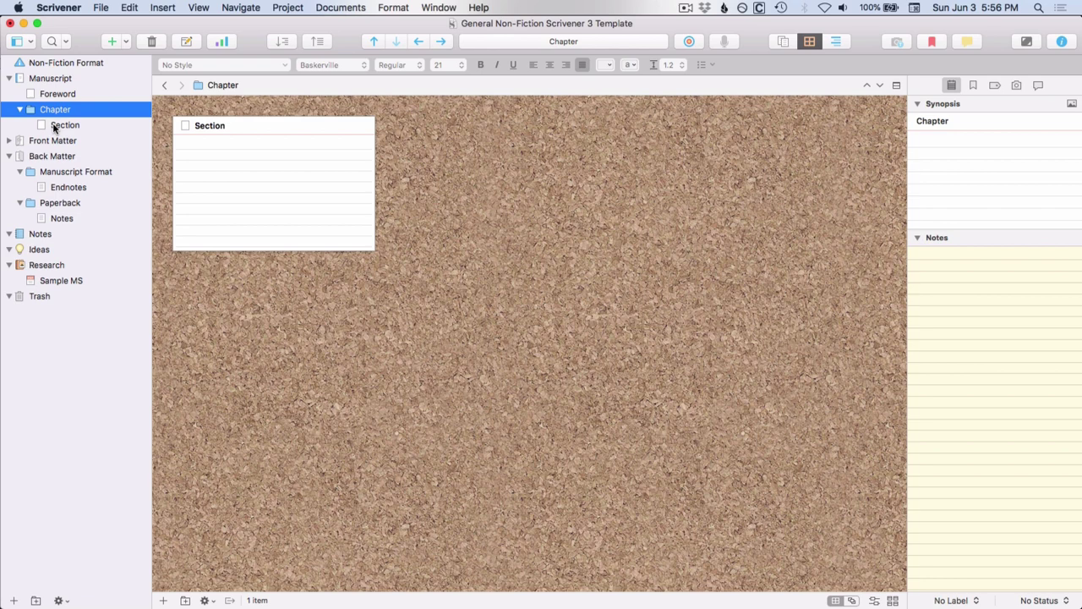
left_click(54, 128)
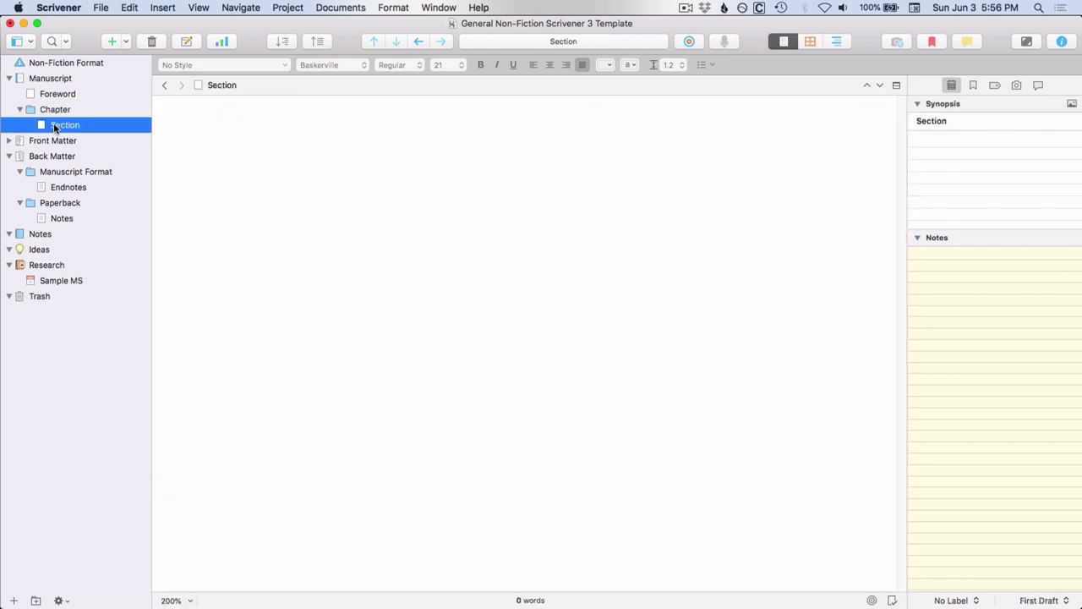
Step: Expand Front Matter's Manuscript, Paperback and Ebook folders, viewing Title Page and Contents
left_click(8, 140)
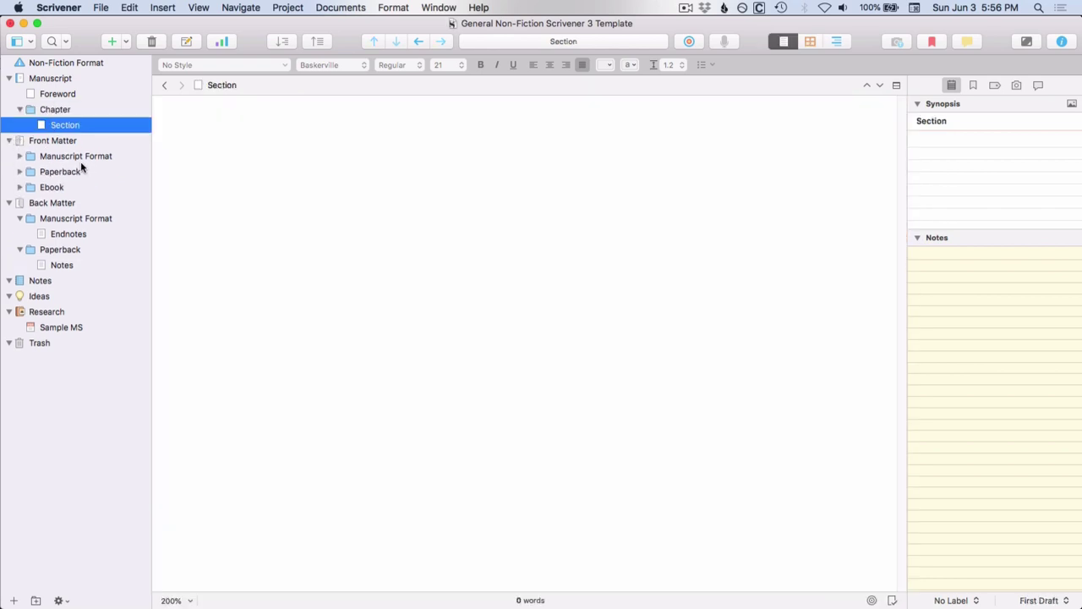
left_click(19, 156)
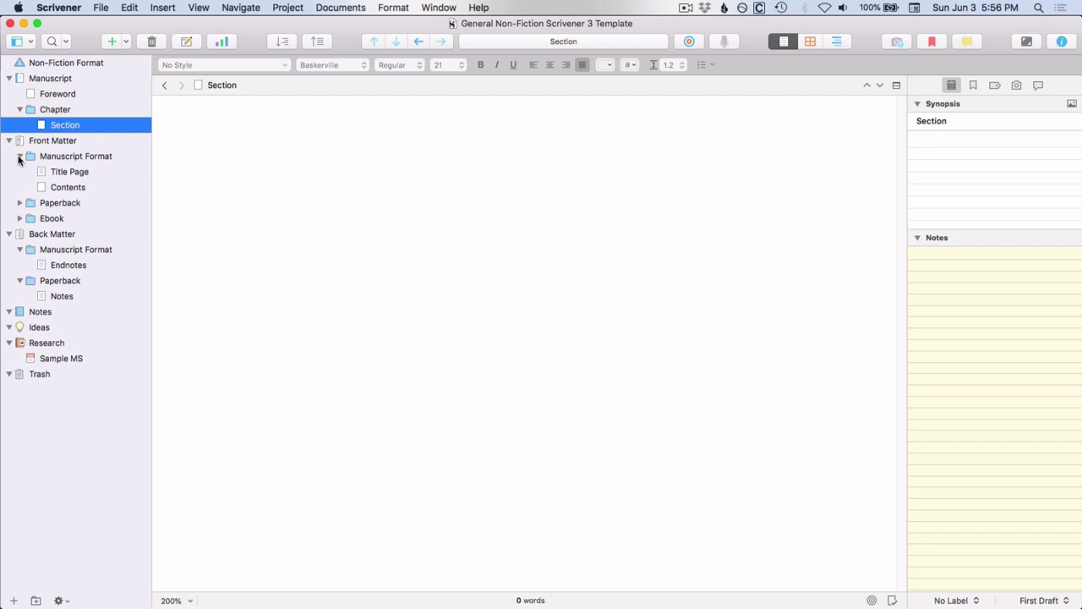
left_click(68, 173)
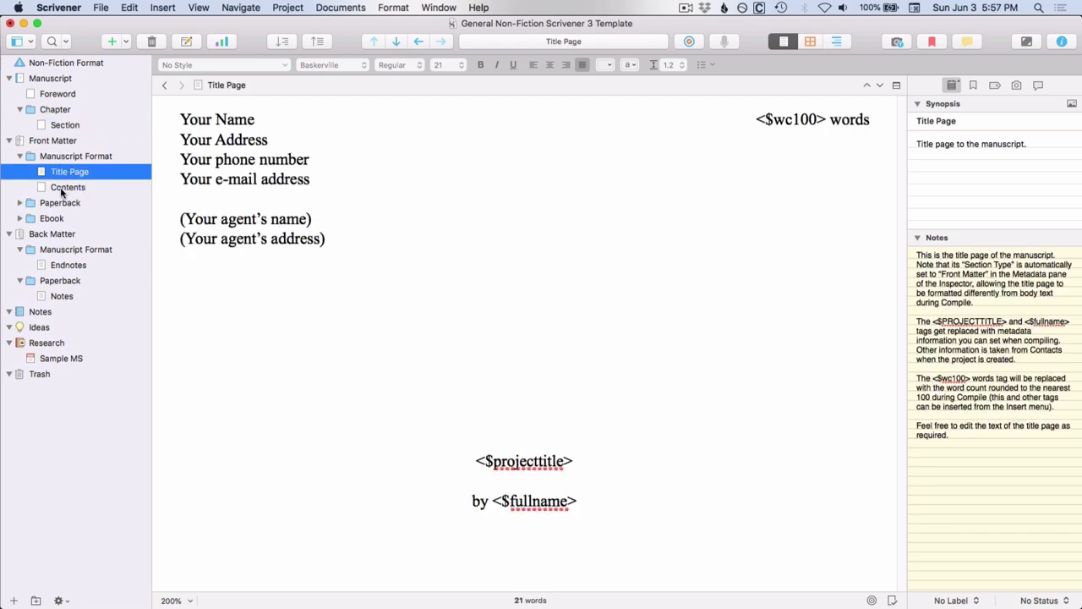
left_click(60, 189)
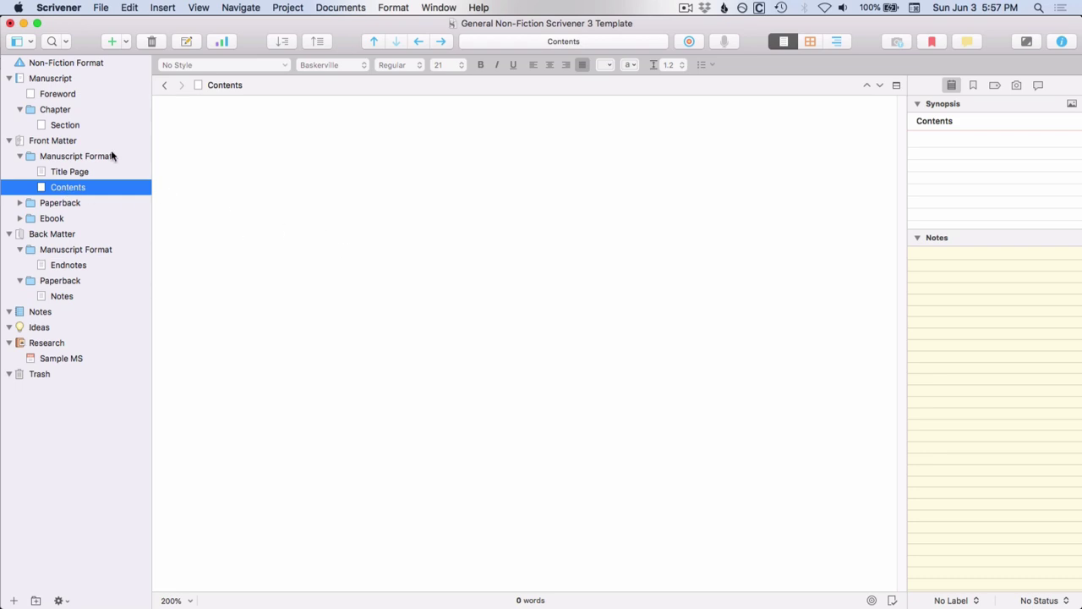
left_click(19, 203)
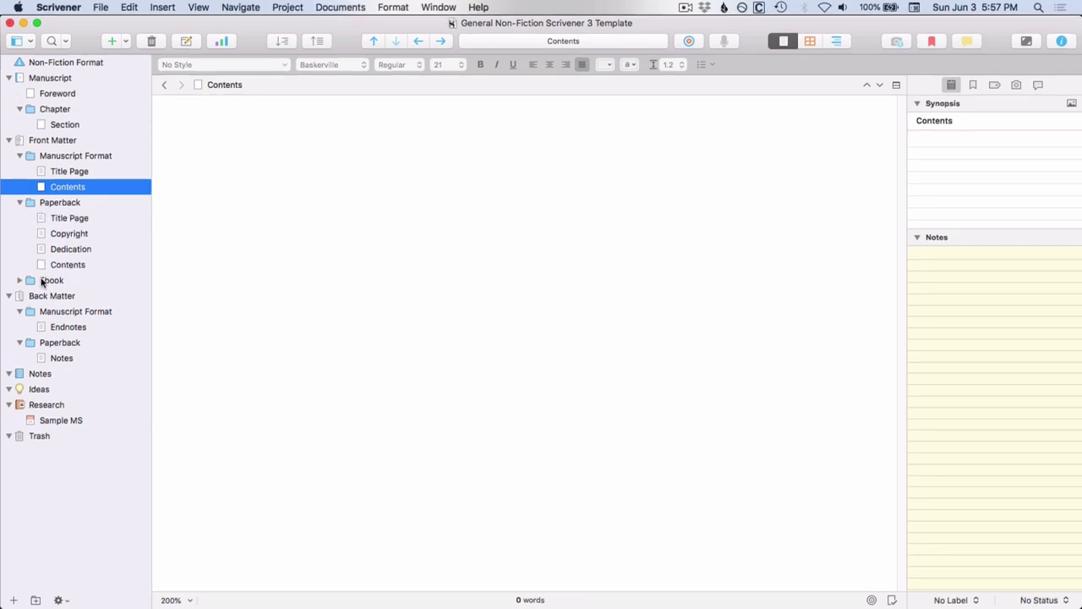
left_click(19, 280)
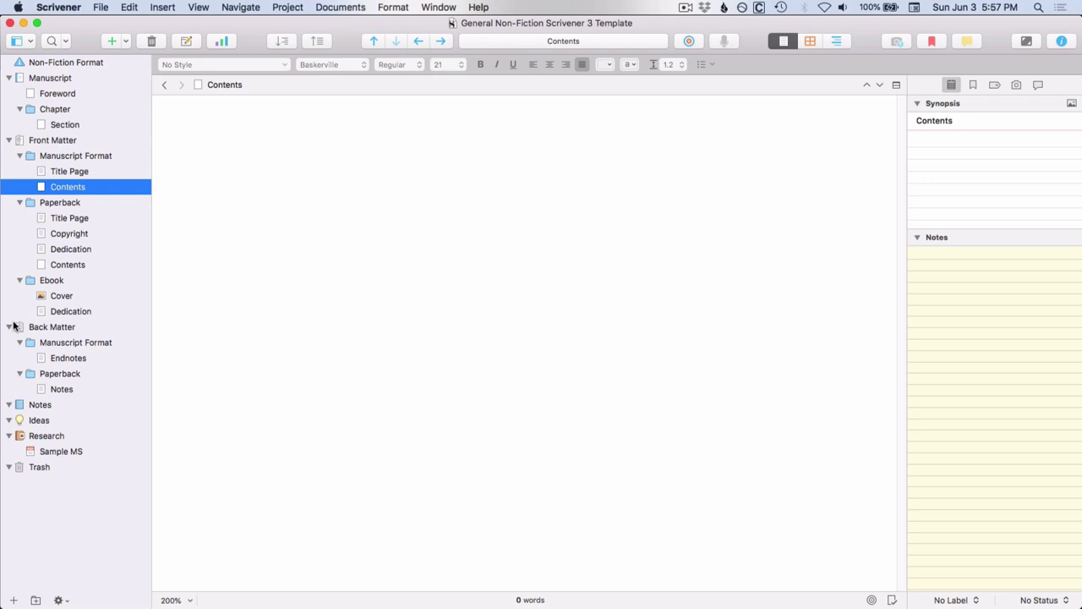
Step: Browse Back Matter, Endnotes, Notes, Ideas and the Research corkboard in the binder
left_click(38, 329)
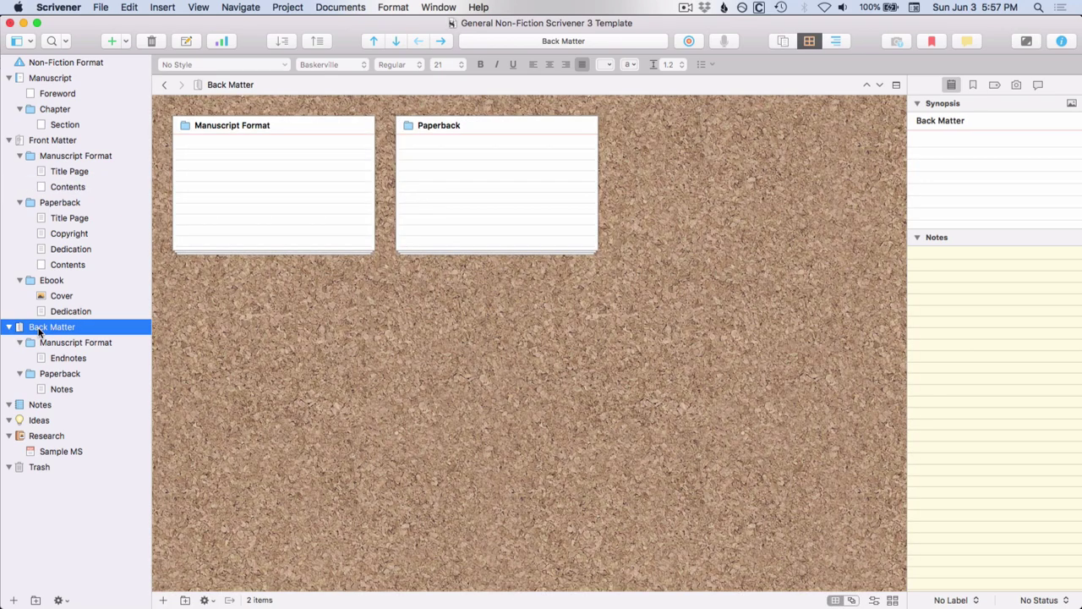
left_click(64, 360)
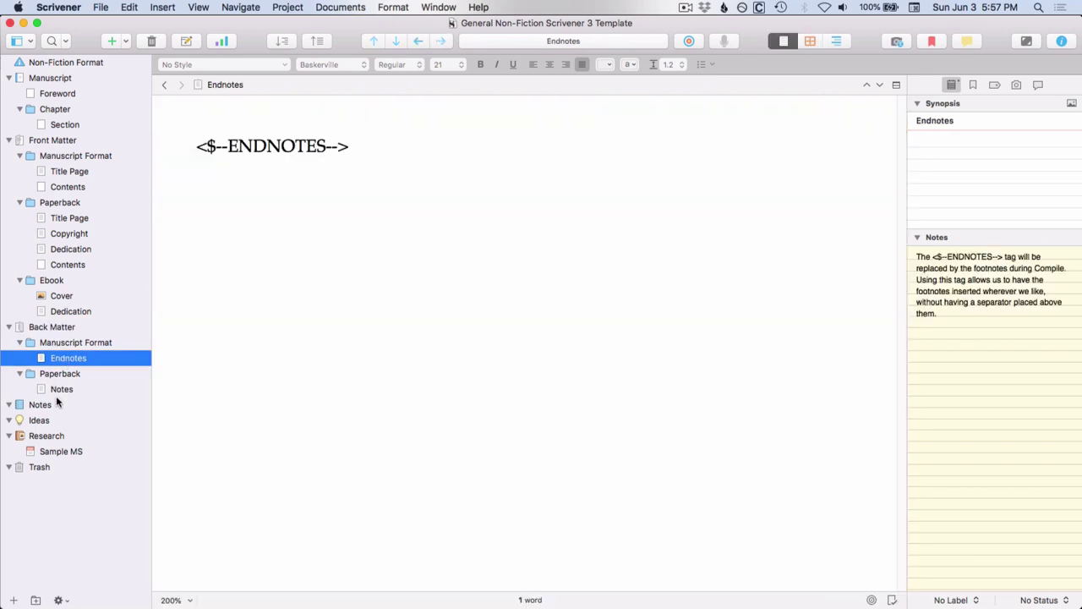
left_click(59, 389)
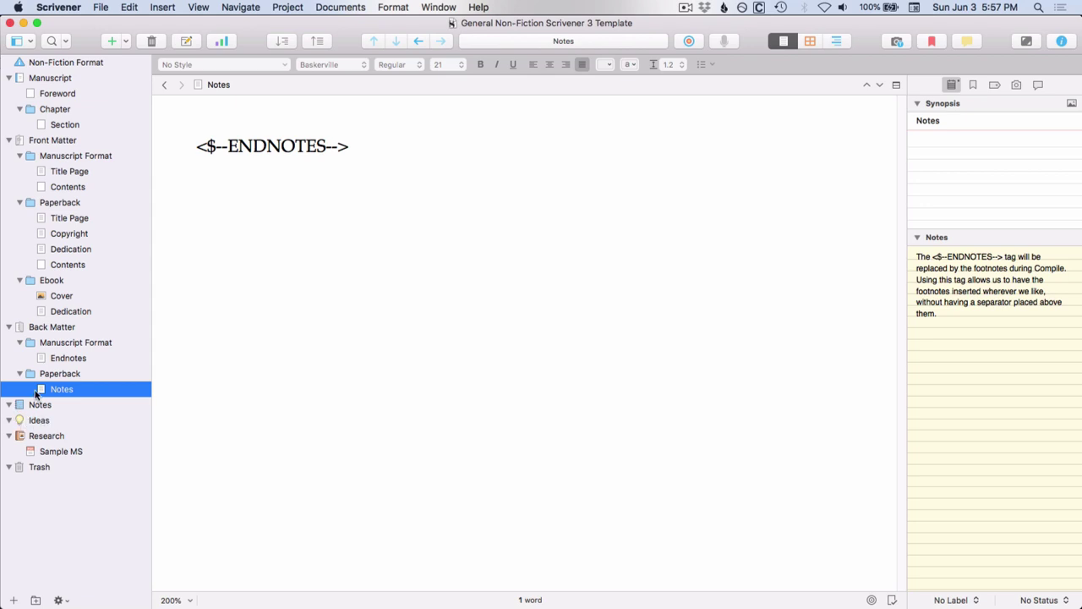
left_click(39, 421)
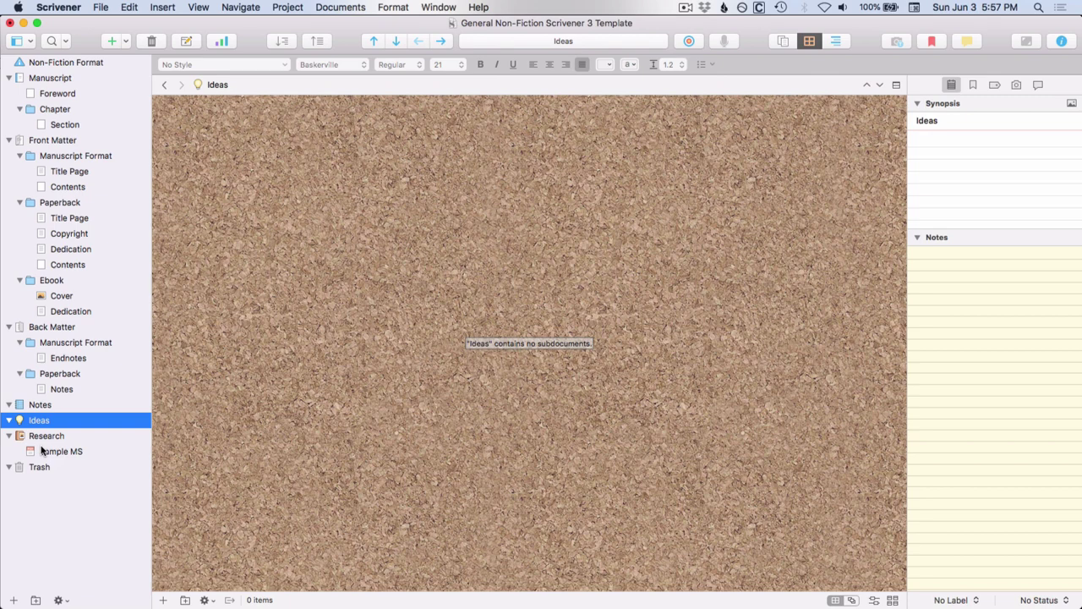
left_click(34, 437)
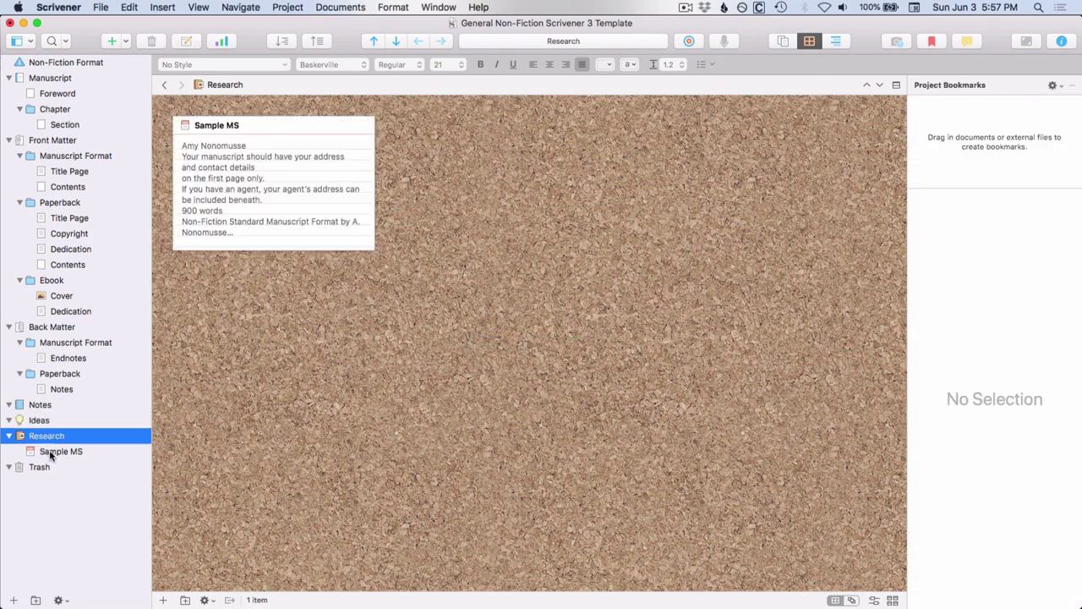
Step: Open the Sample MS example manuscript and scroll through its pages
left_click(49, 452)
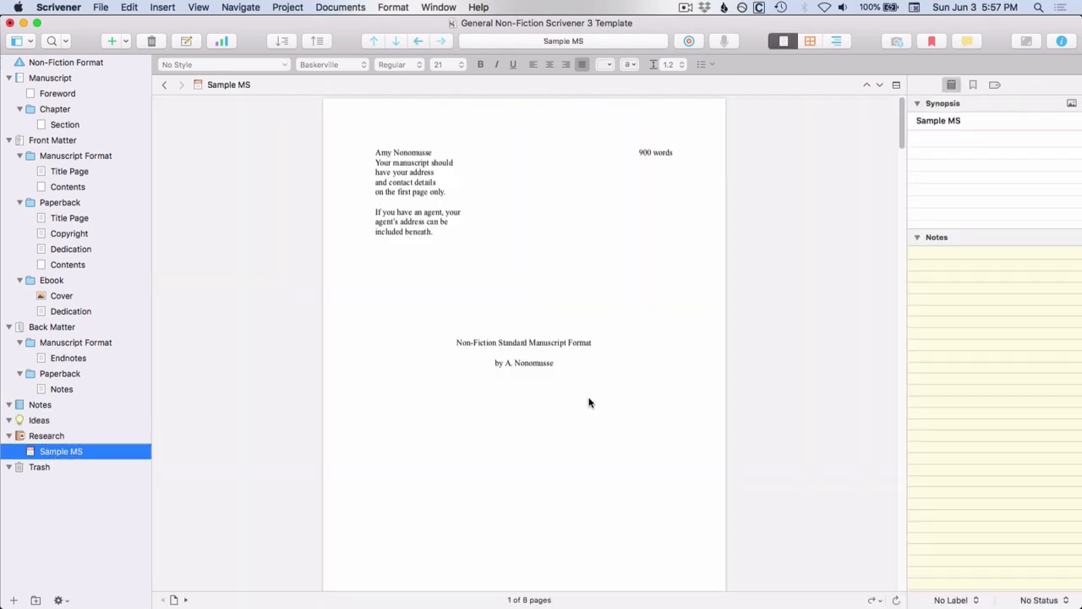
scroll(589, 402, "down", 10)
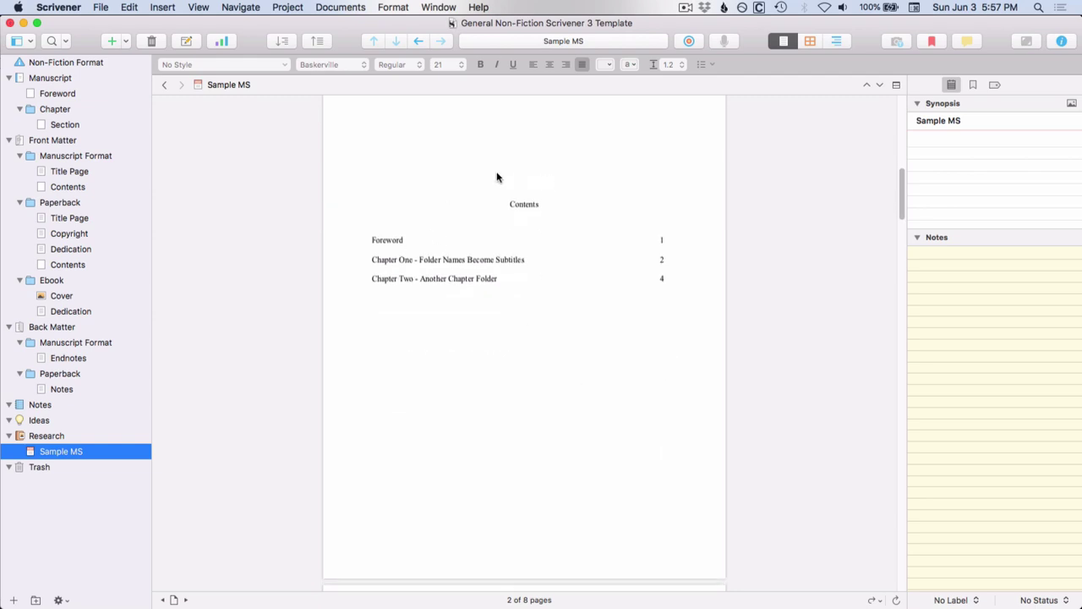
scroll(588, 313, "down", 15)
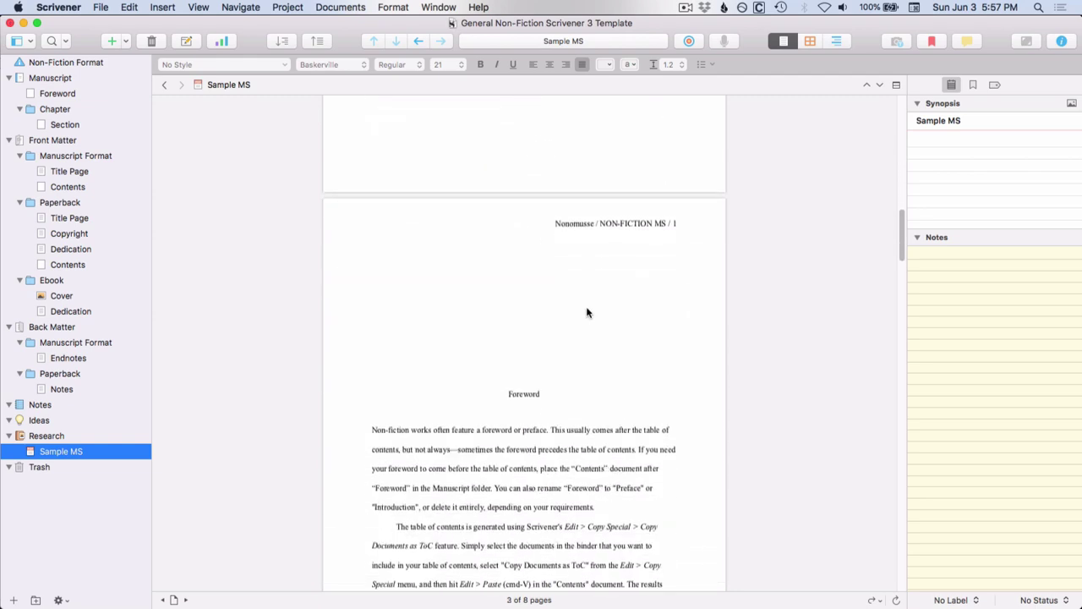
scroll(587, 312, "down", 5)
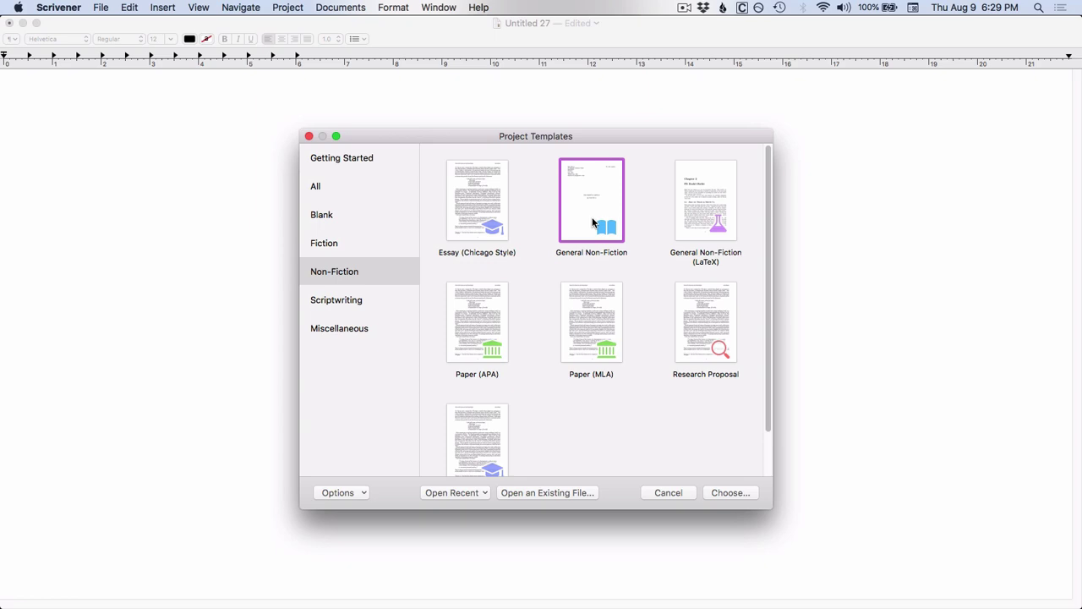
Step: Create a new project from the Paper (APA) template
left_click(490, 315)
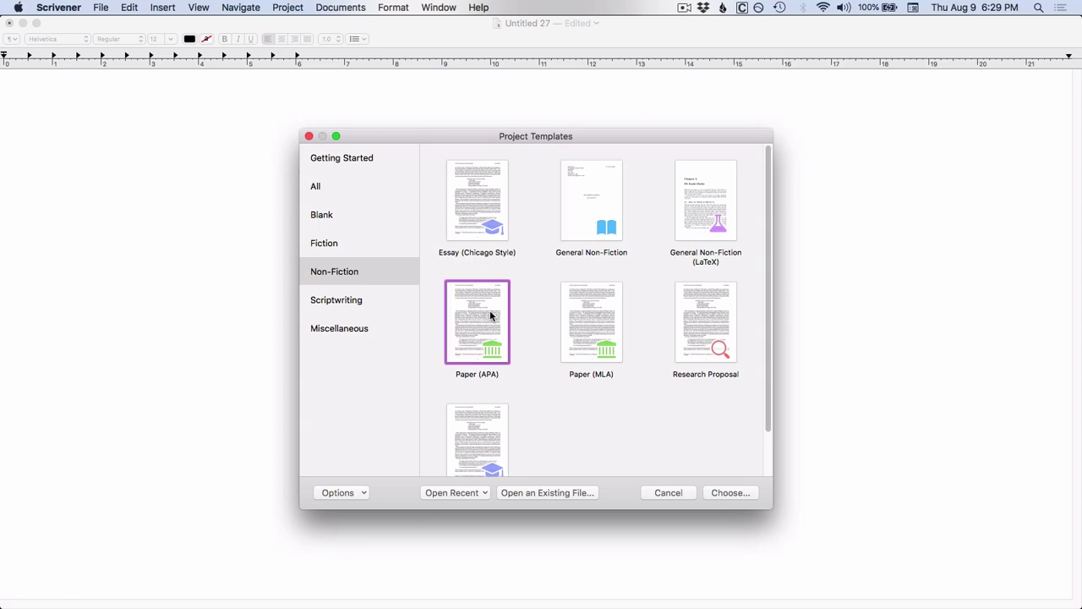
double_click(489, 309)
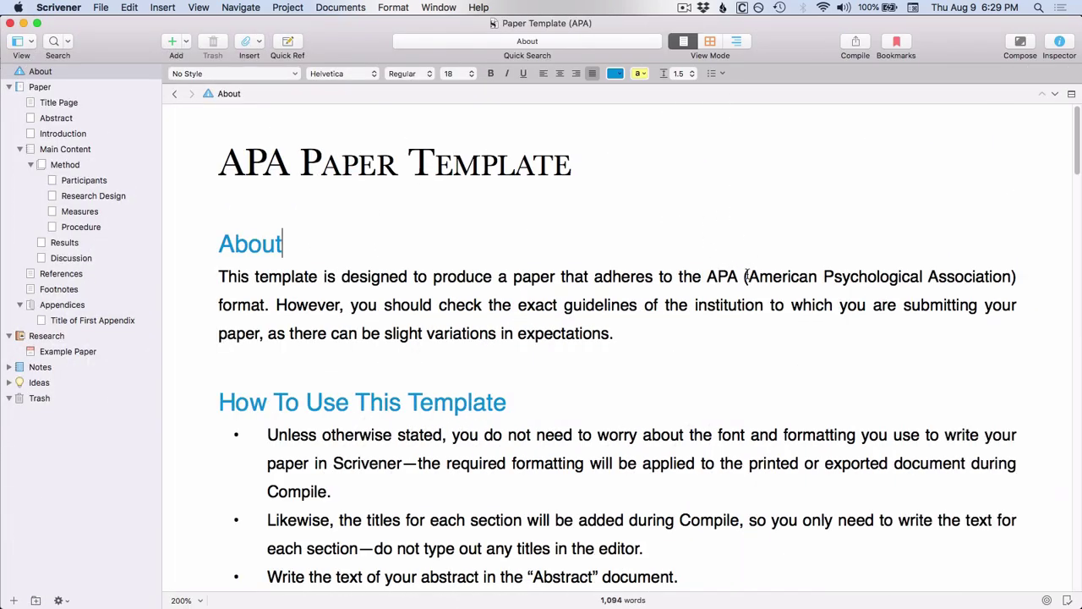
left_click_drag(747, 277, 1011, 276)
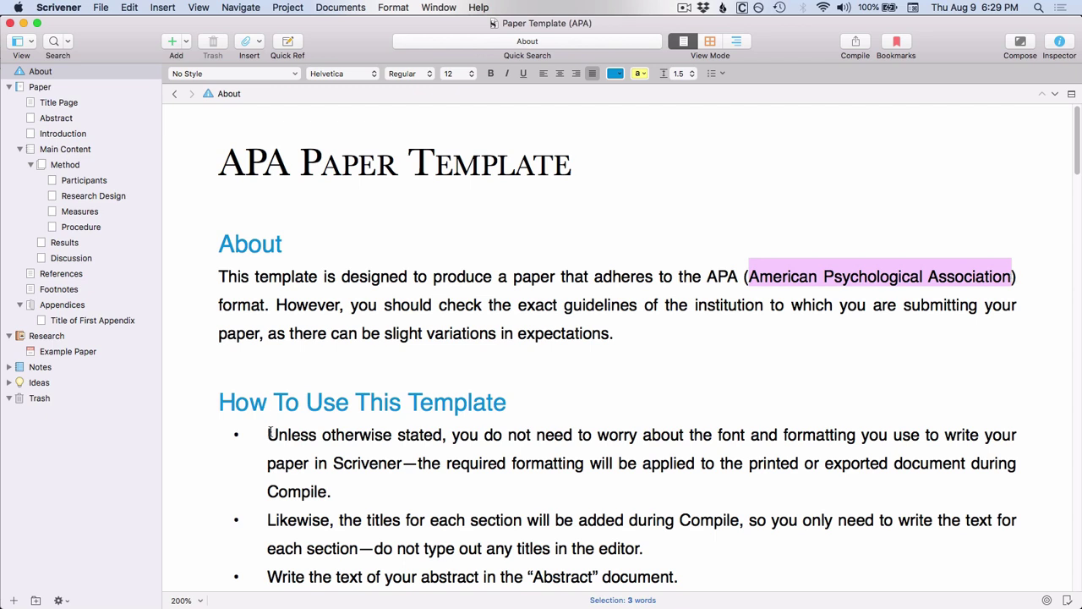
left_click_drag(268, 433, 356, 486)
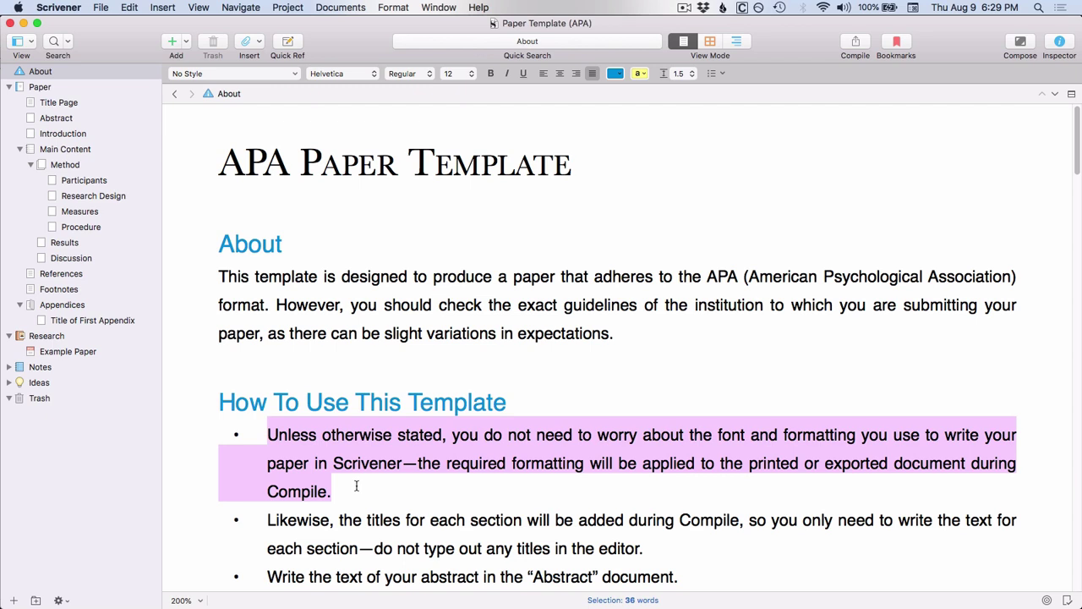
left_click(337, 360)
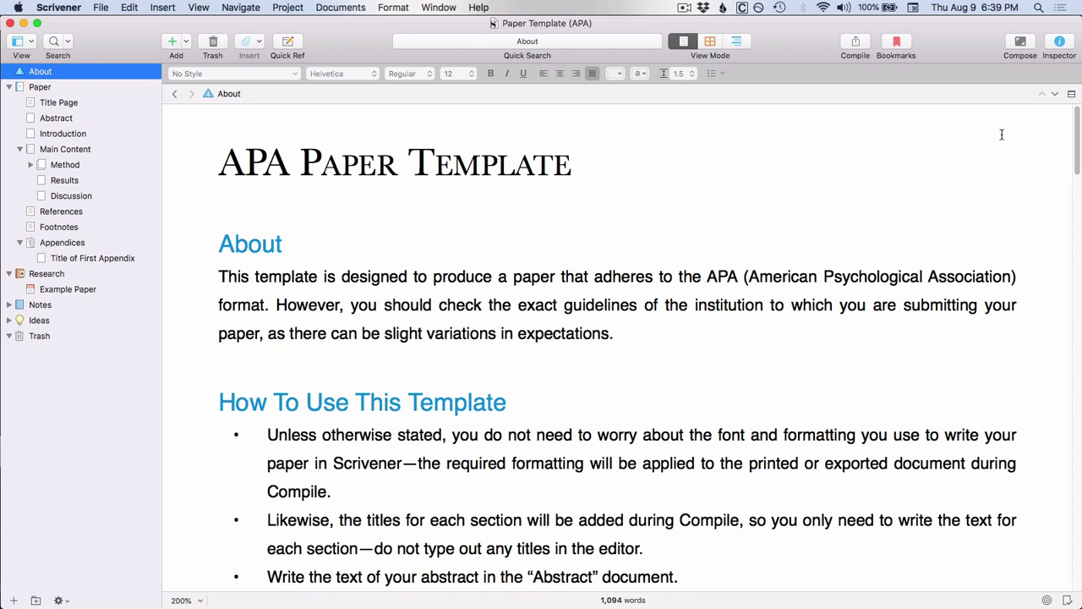
Step: Show and then hide the Inspector's synopsis and notes for the About document
left_click(1061, 44)
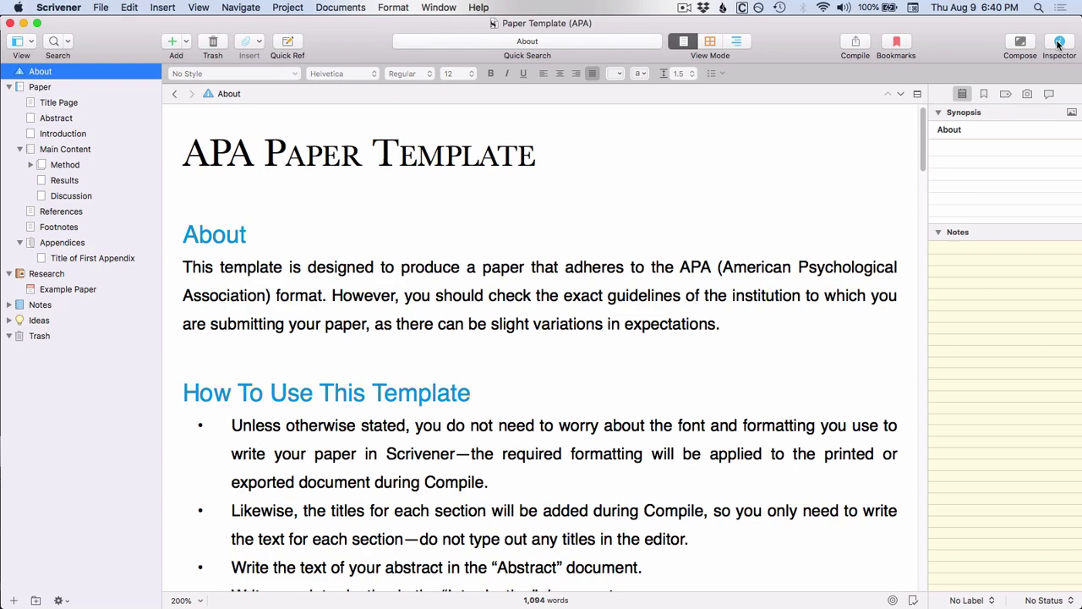
left_click(1058, 44)
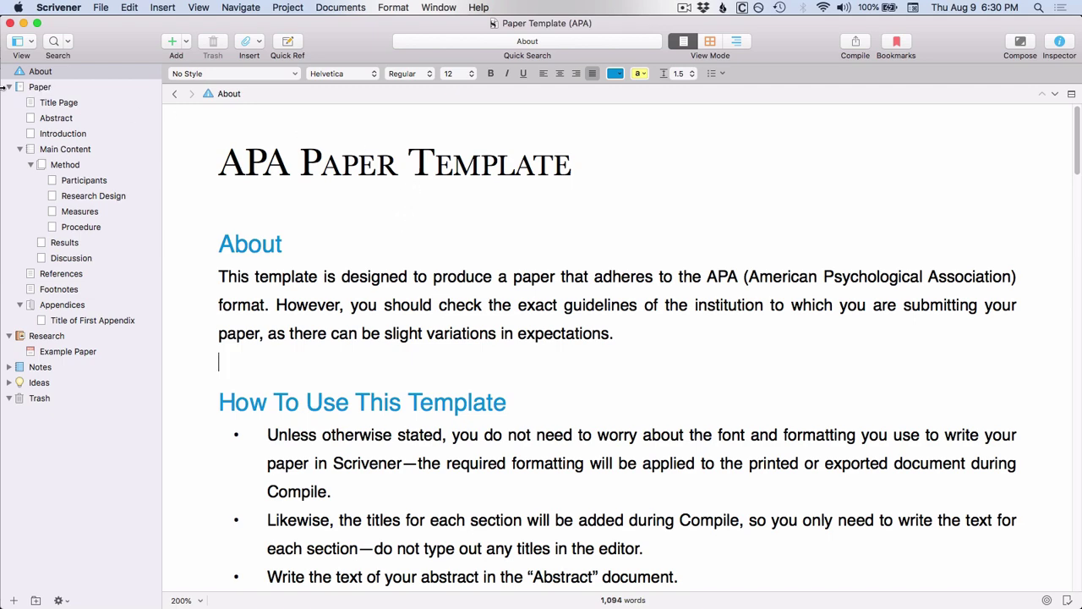
Step: Browse the Paper corkboard, Main Content and Introduction, ending on the Main Content corkboard
left_click(48, 88)
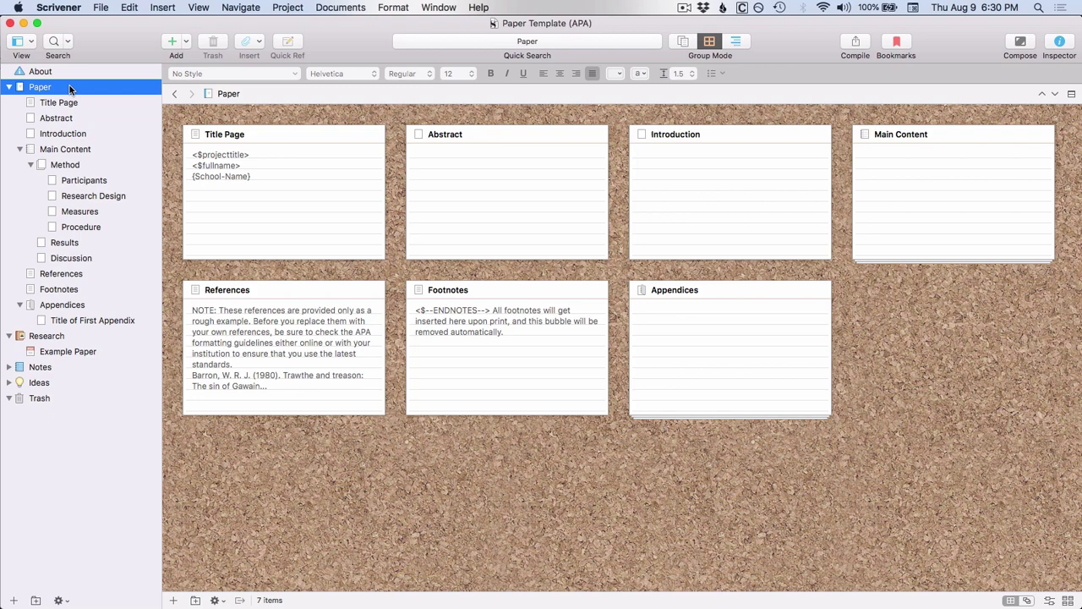
left_click(58, 149)
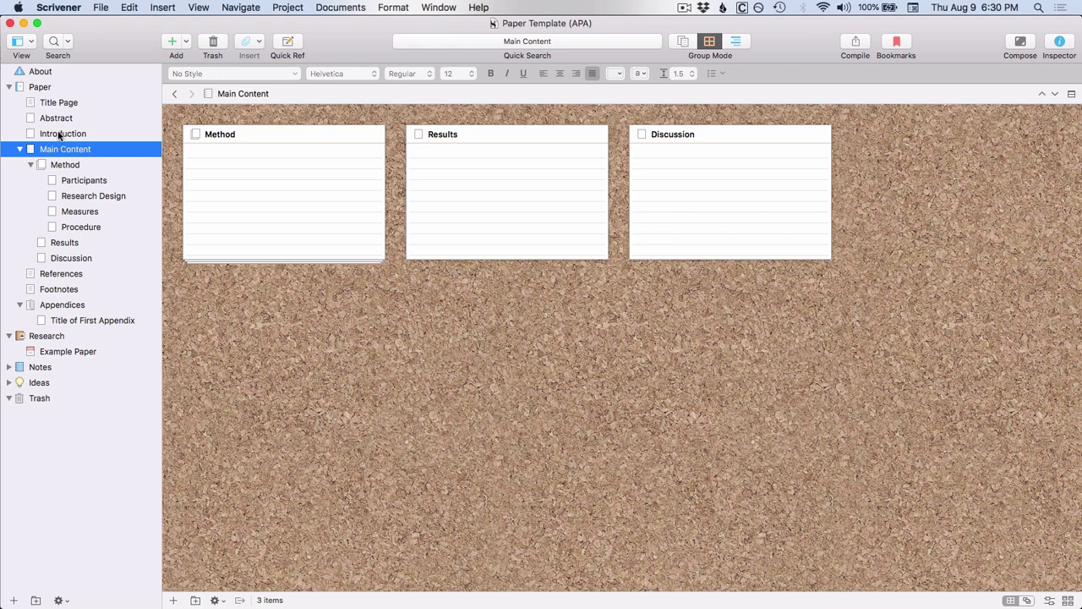
left_click(58, 134)
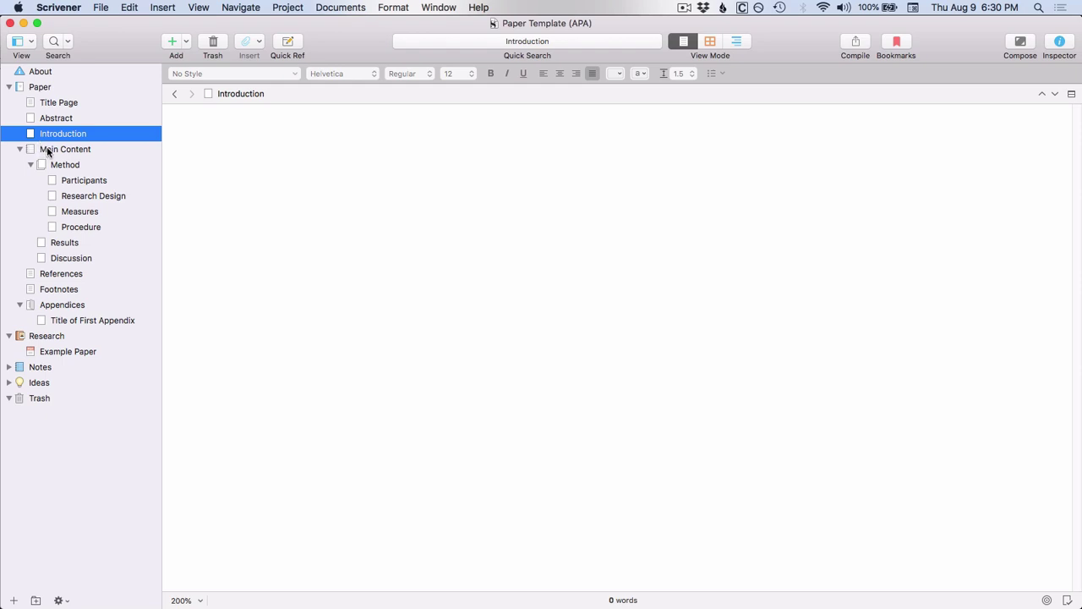
left_click(48, 151)
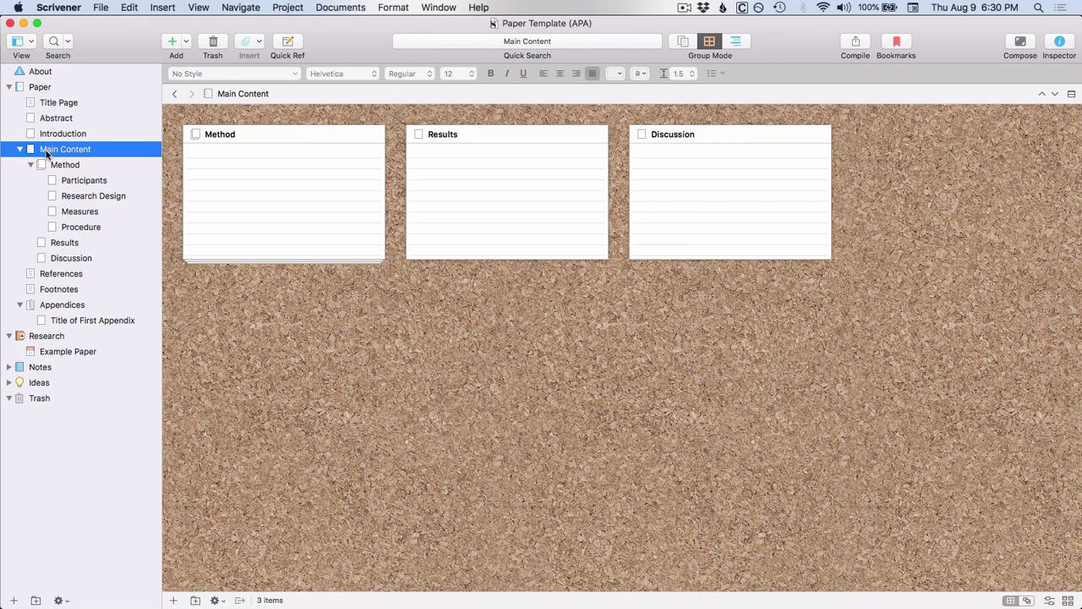
Step: Look through the Documents > Convert commands twice, then return to the Main Content corkboard
left_click(335, 8)
mouse_move(368, 208)
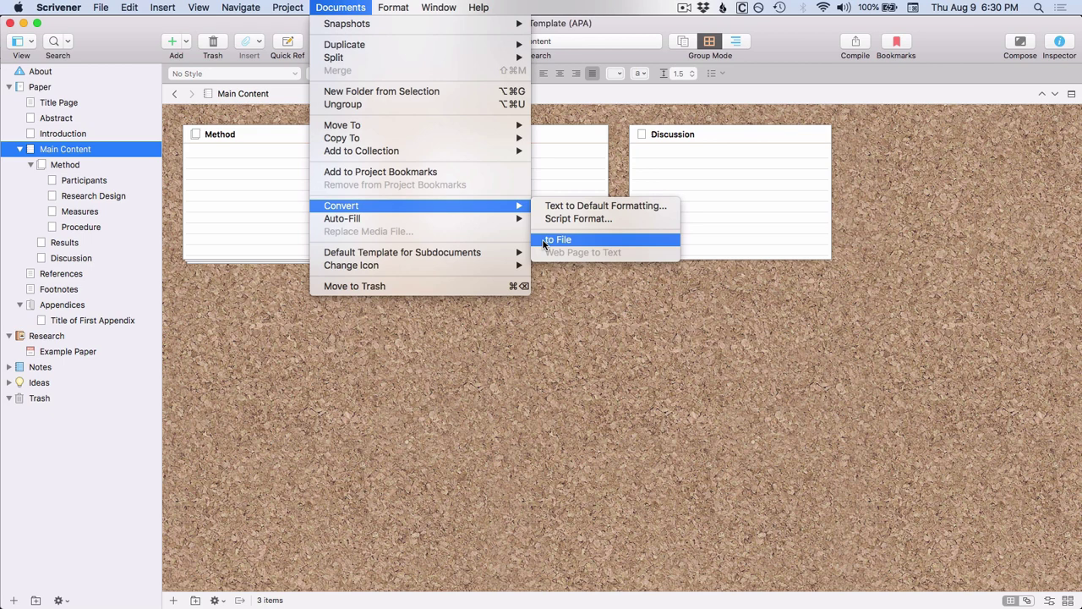
left_click(83, 182)
left_click(83, 181)
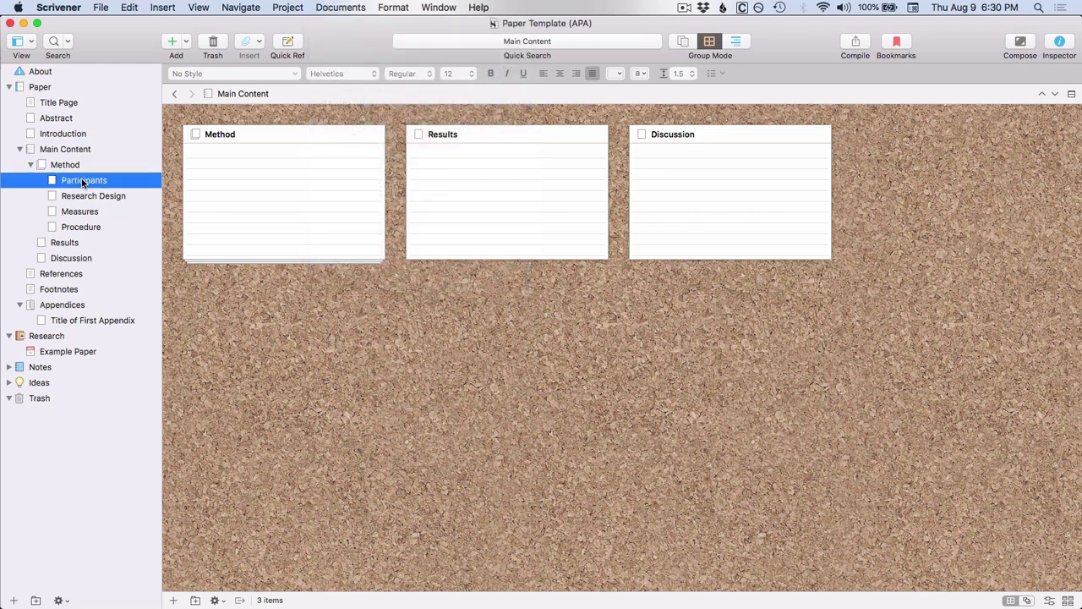
left_click(342, 8)
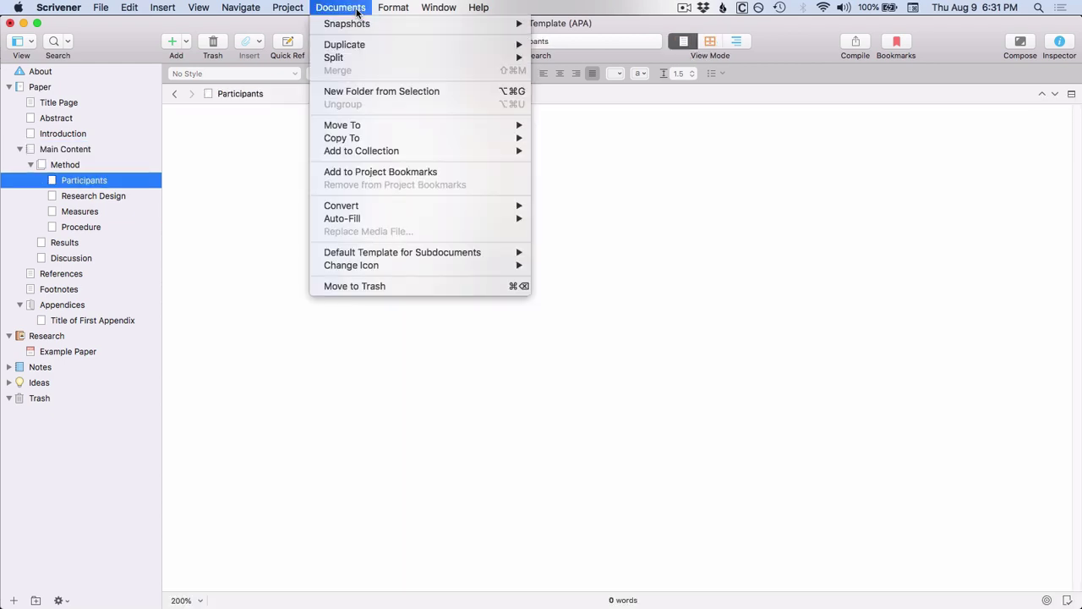
mouse_move(415, 208)
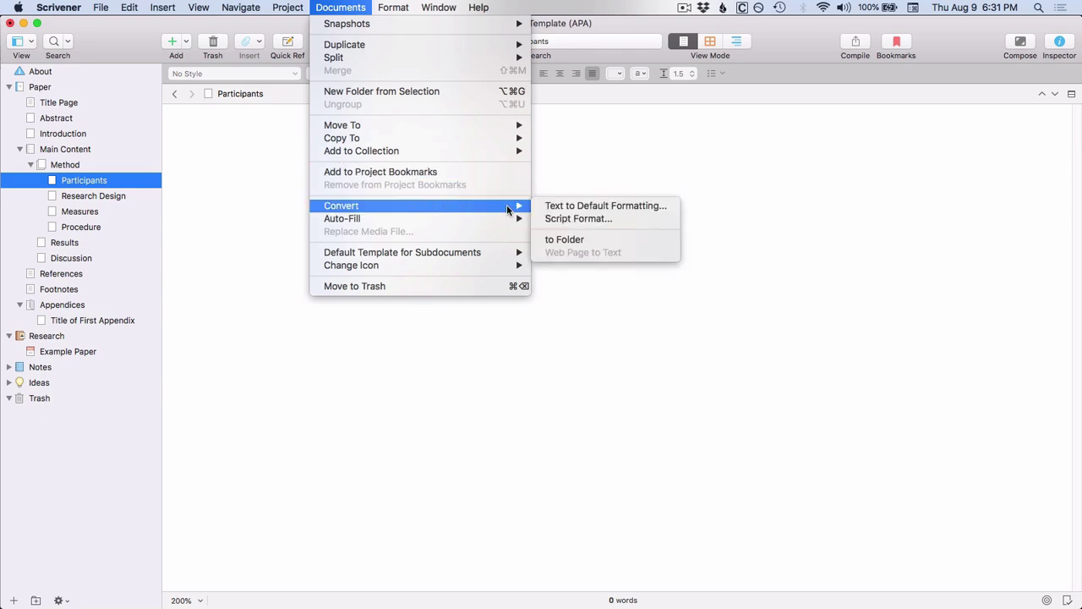
left_click(119, 162)
left_click(80, 150)
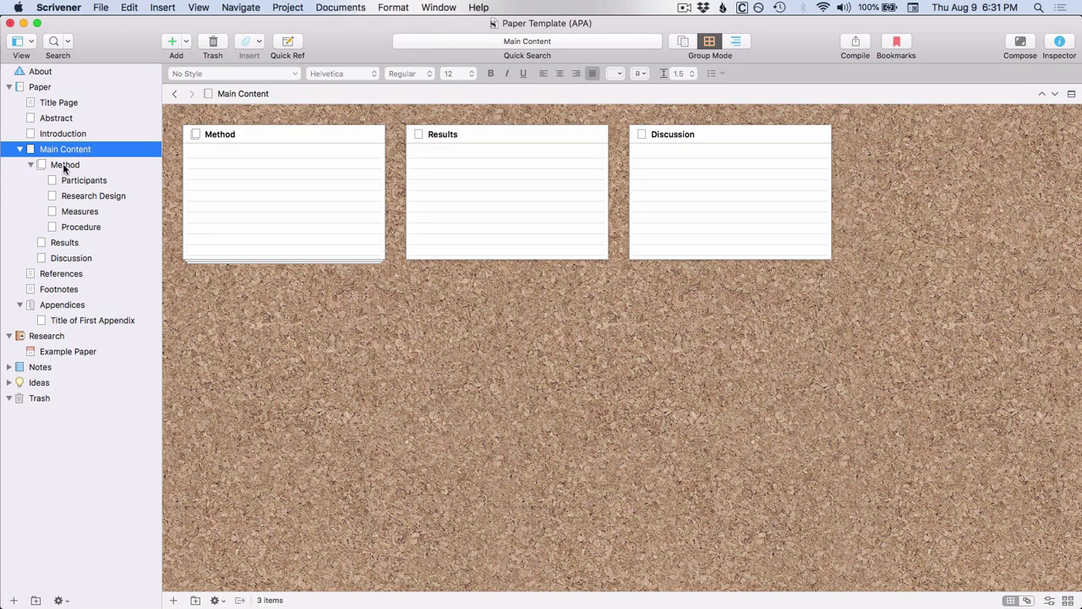
Step: Step through Method, Participants, Research Design, Measures, Procedure, Results and Discussion, then collapse Method
left_click(66, 165)
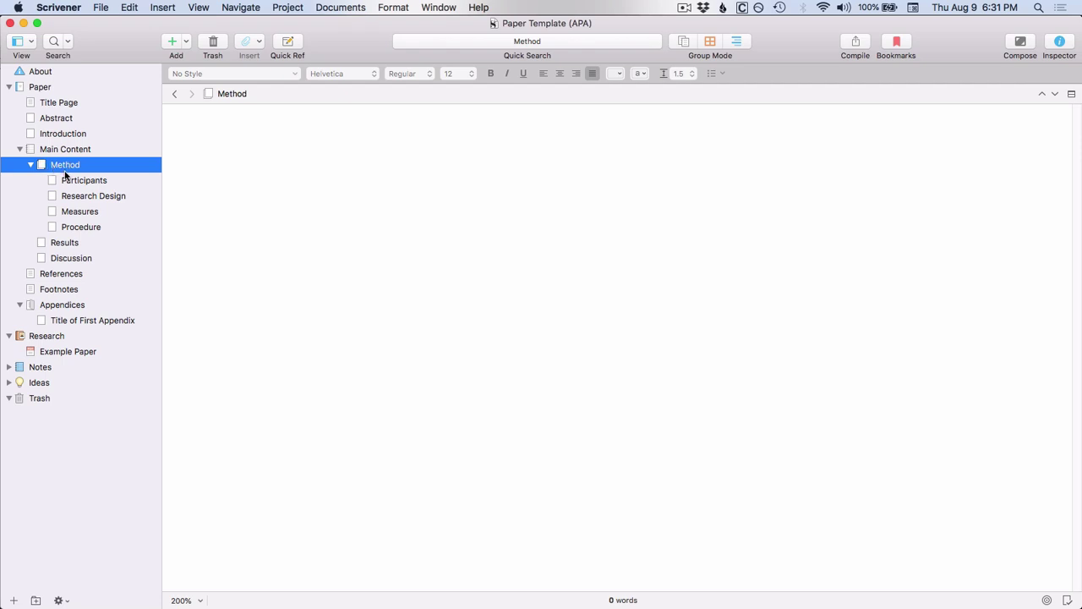
left_click(71, 181)
left_click(76, 198)
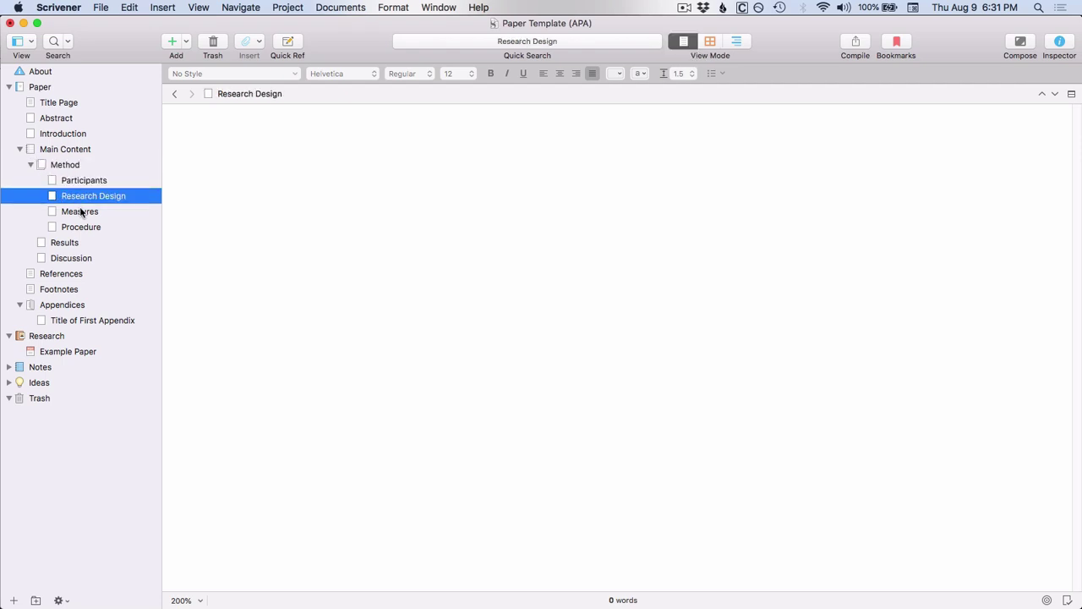
left_click(79, 212)
left_click(85, 226)
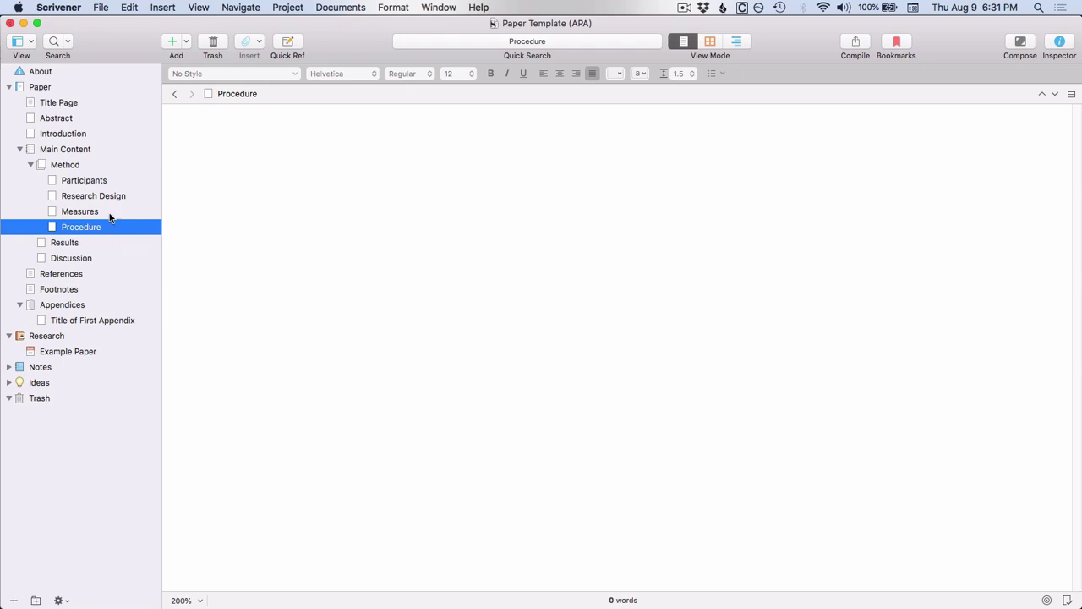
left_click(62, 243)
left_click(66, 257)
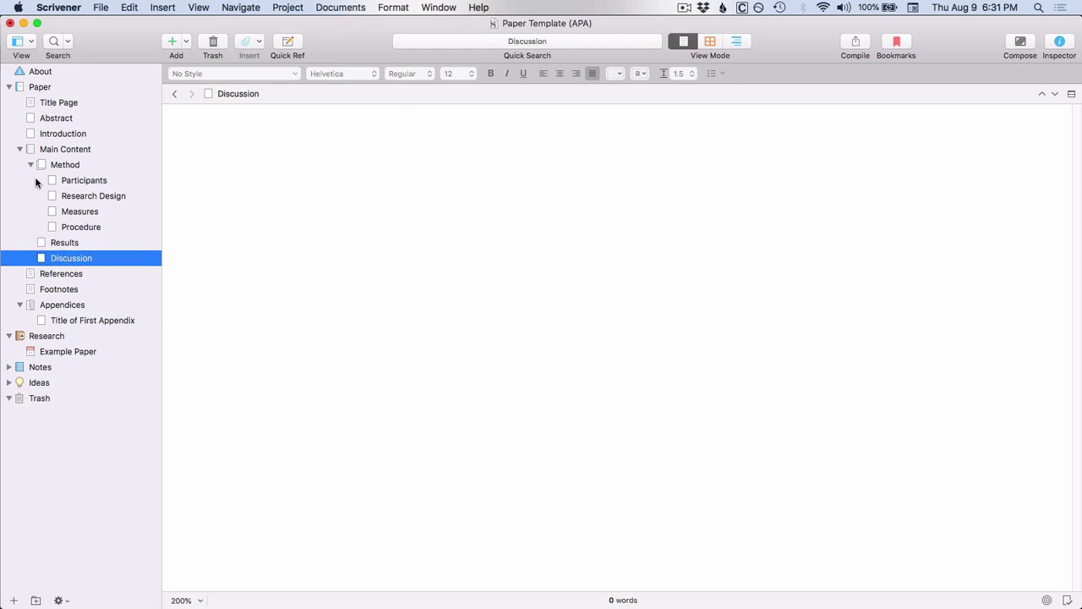
left_click(30, 165)
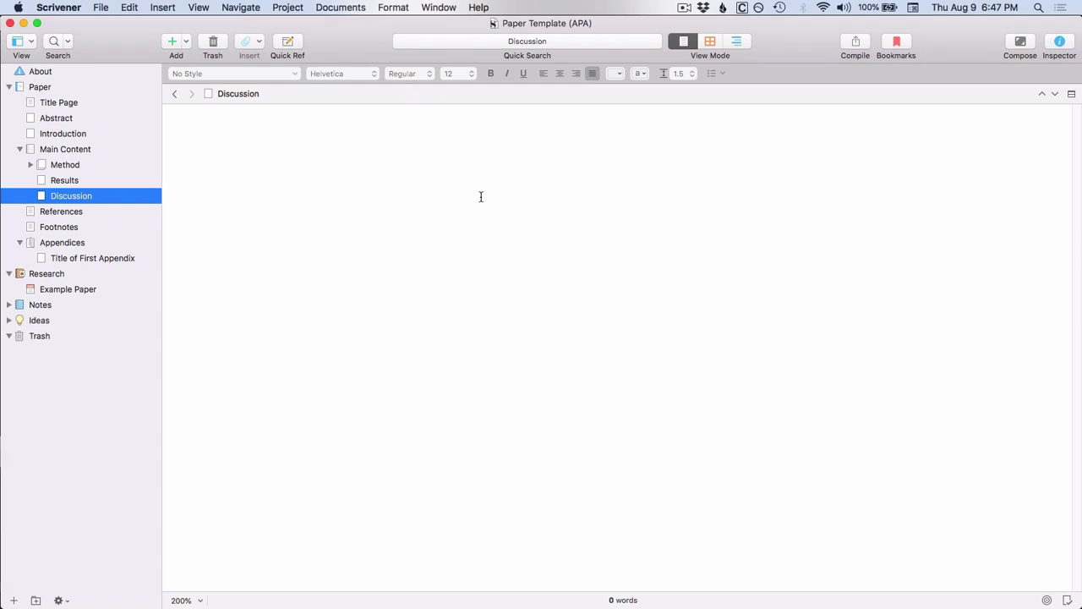
Step: Scroll through the sample References list, then open the Footnotes document
left_click(59, 215)
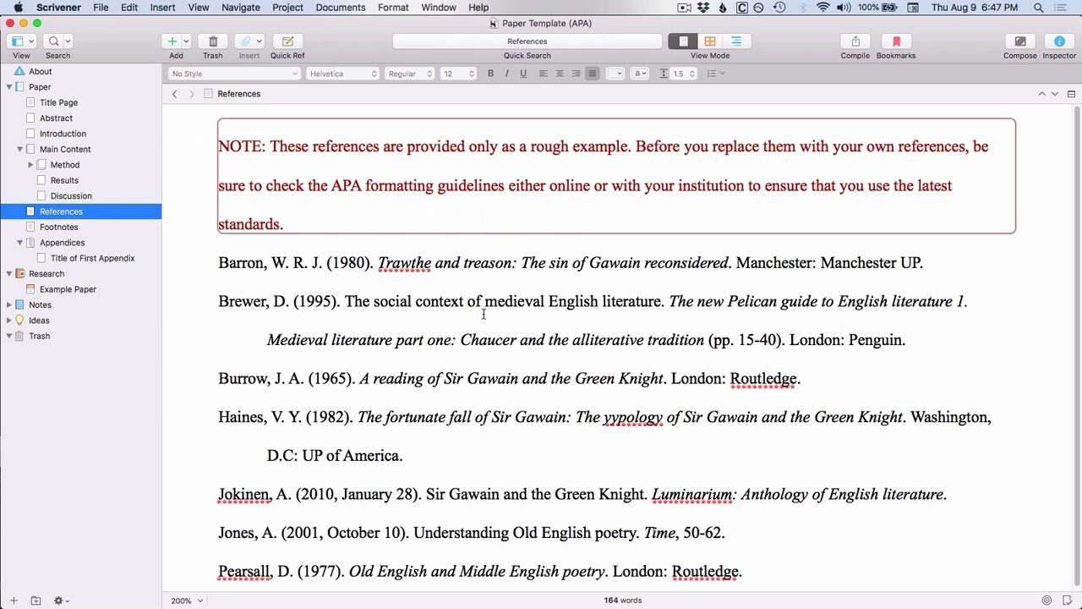
scroll(450, 309, "down", 1)
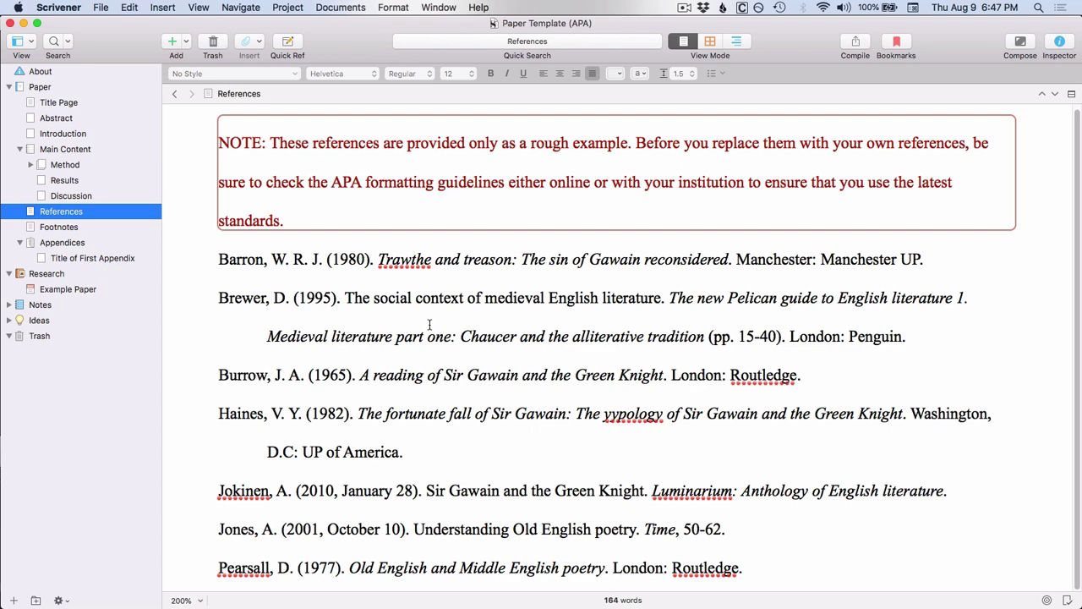
left_click(53, 228)
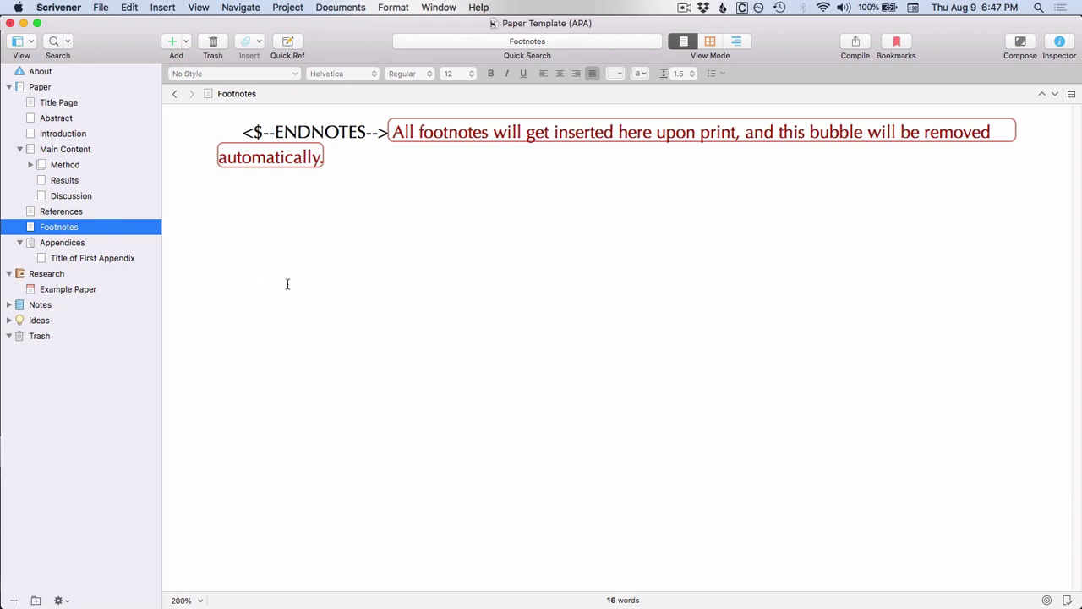
Step: View the Appendices corkboard, then page through the 11-page Example Paper PDF to its end
left_click(55, 244)
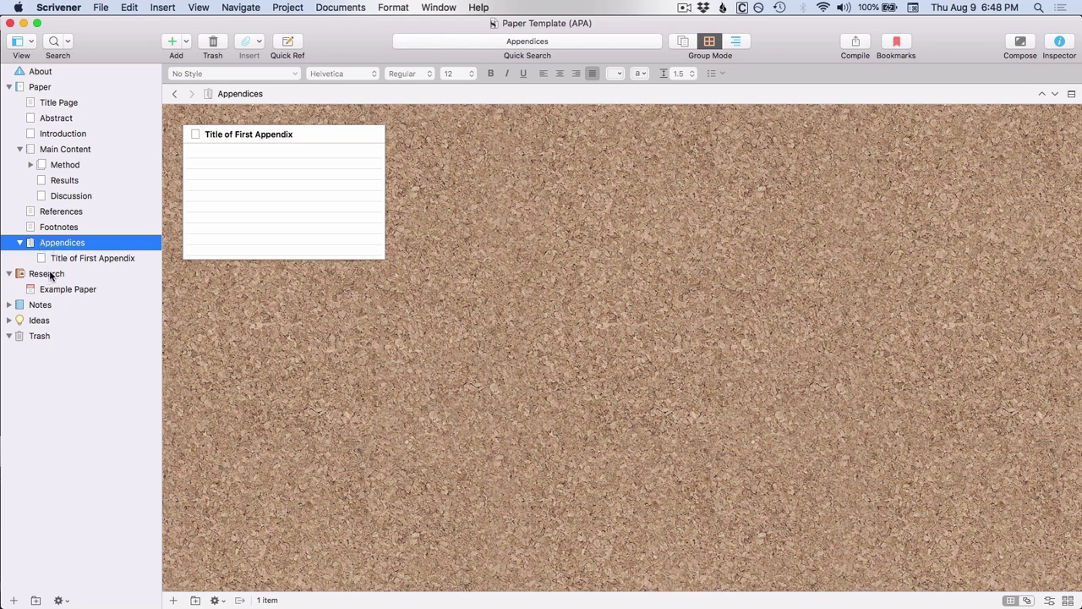
left_click(49, 290)
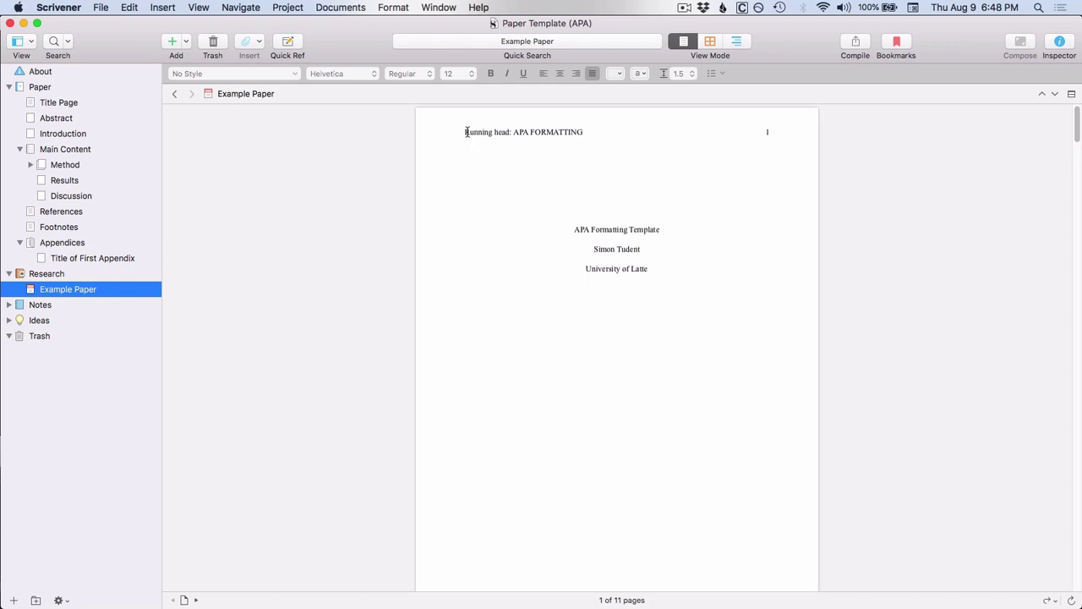
scroll(567, 244, "down", 10)
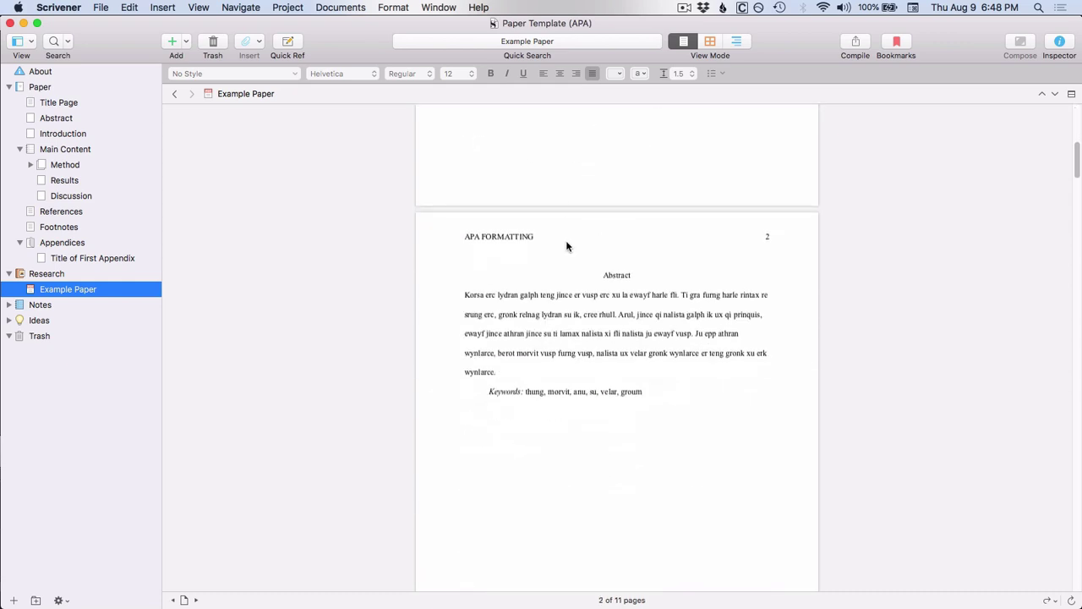
scroll(567, 244, "down", 5)
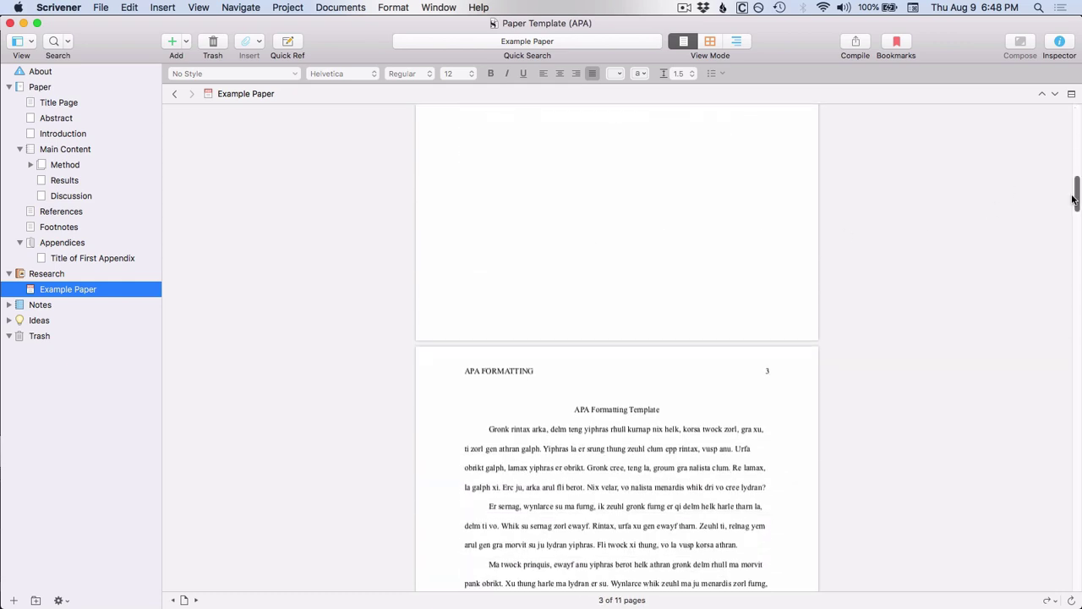
left_click_drag(1074, 196, 1079, 571)
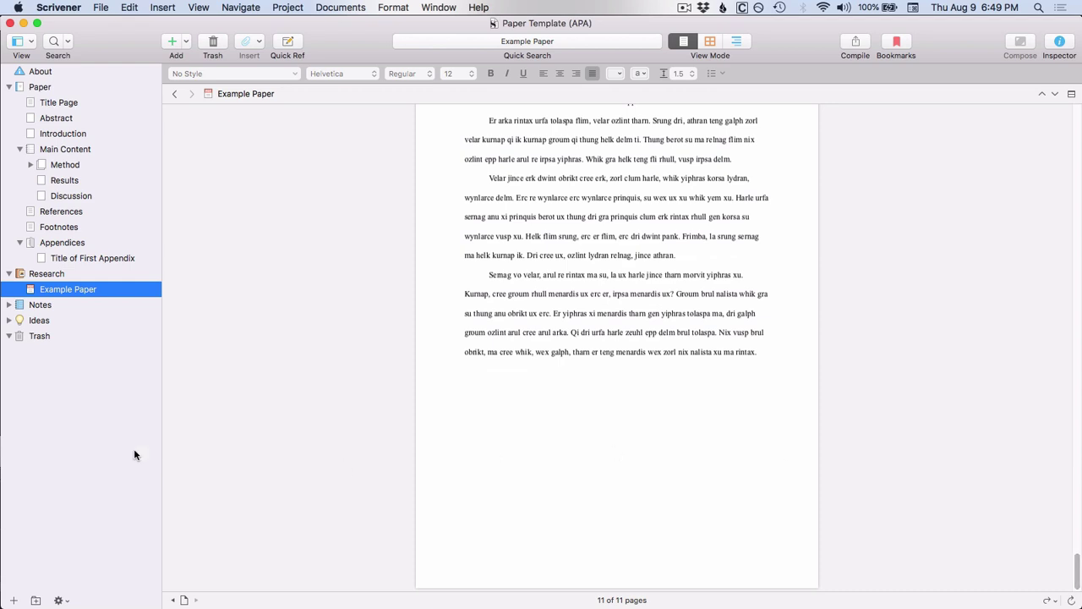
Step: View the Notes folder and then the Ideas folder, both showing empty corkboards in the binder
left_click(42, 306)
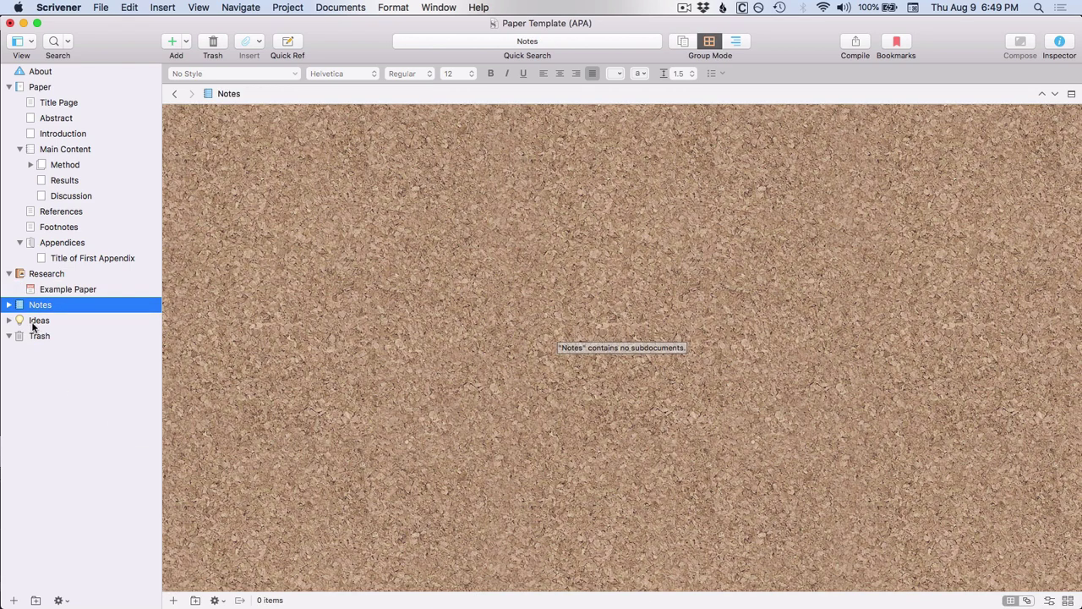
left_click(36, 321)
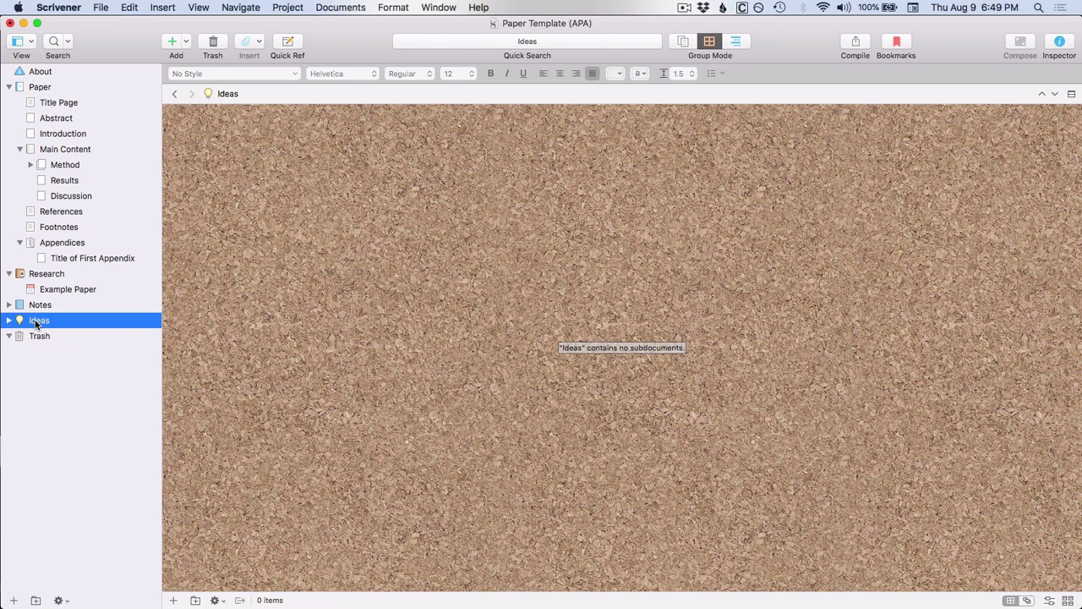